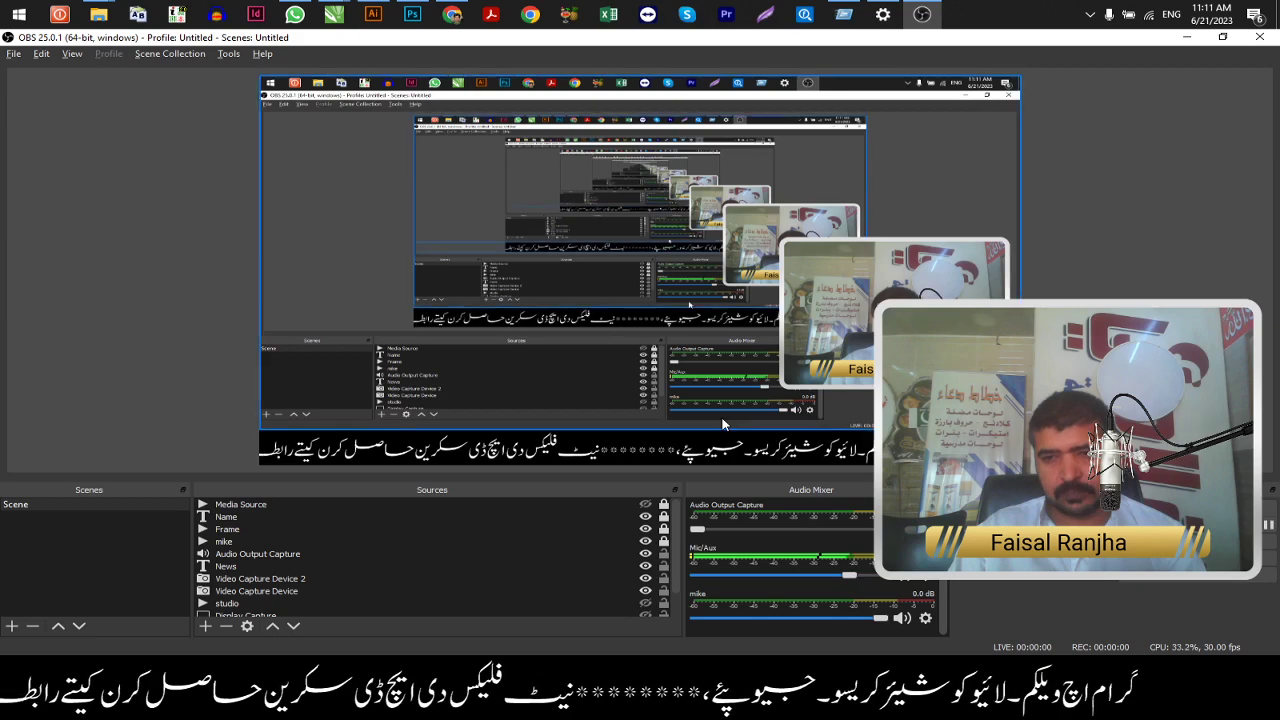
Step: Switch from OBS Studio to Photoshop, where recorded actions such as BASIC DESIGN are listed
key(alt+Tab)
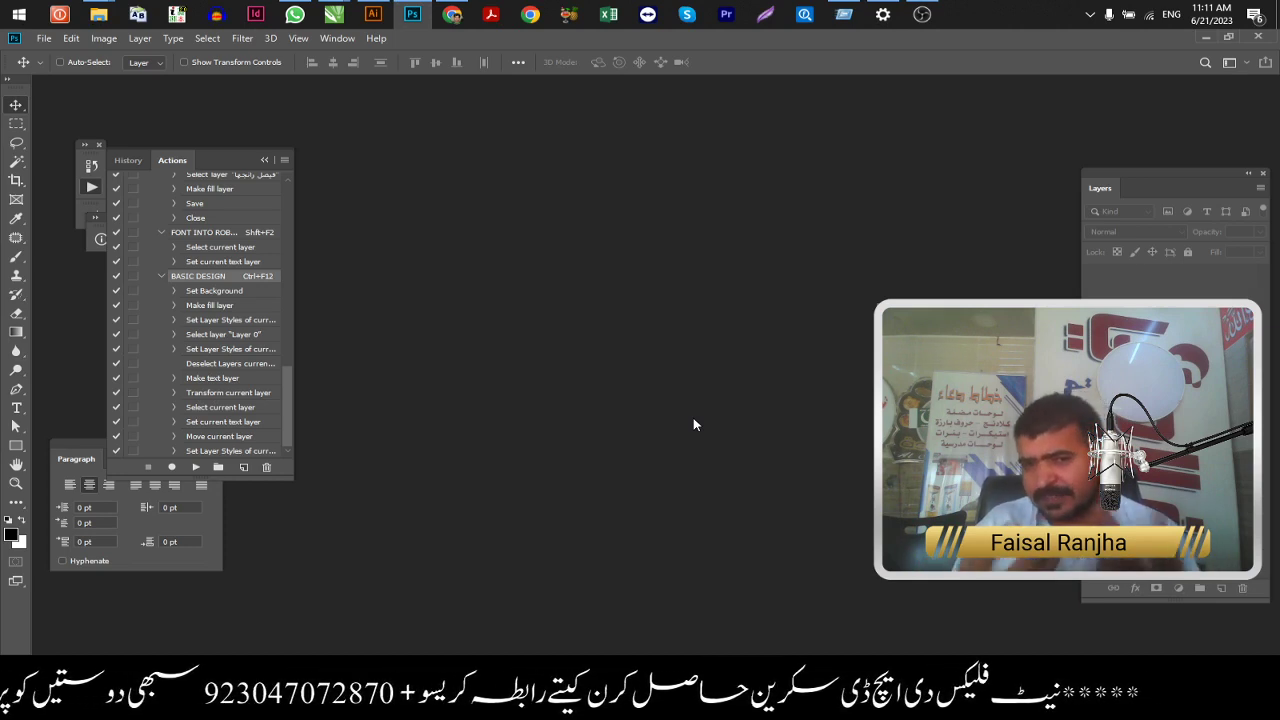
Step: Create a new blank document and start a text layer set in the Roboto font
click(43, 38)
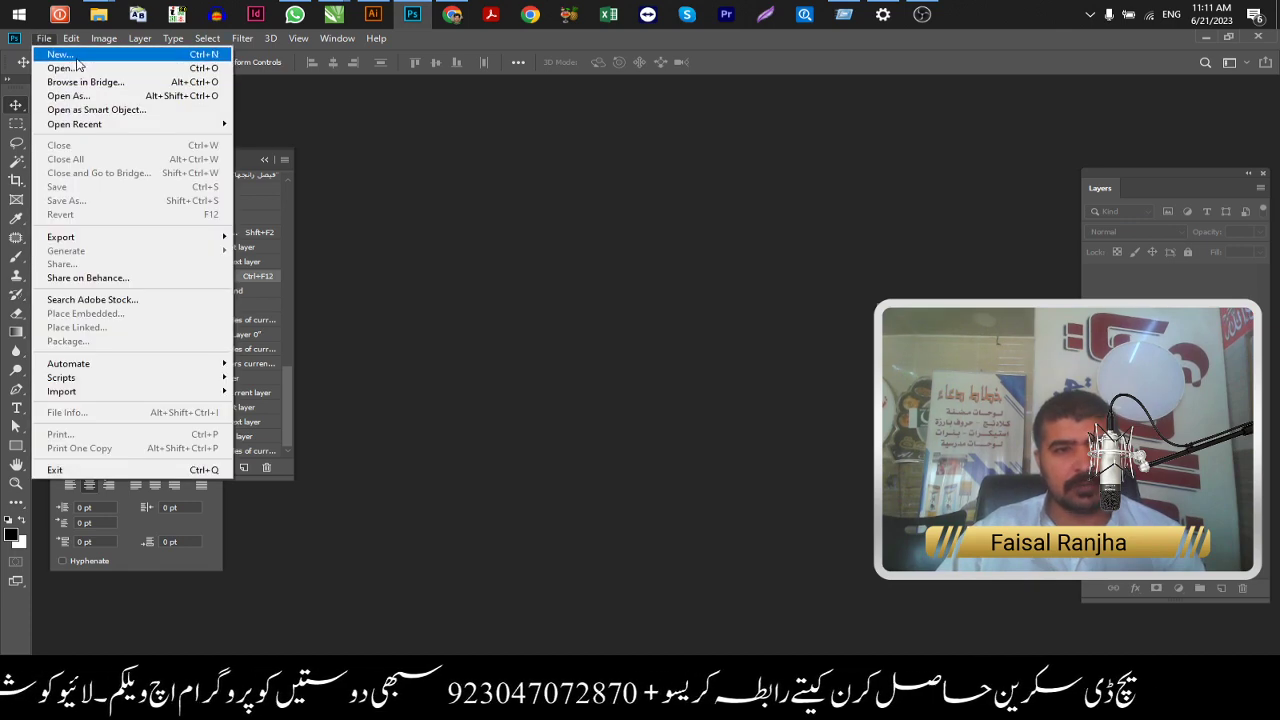
click(77, 57)
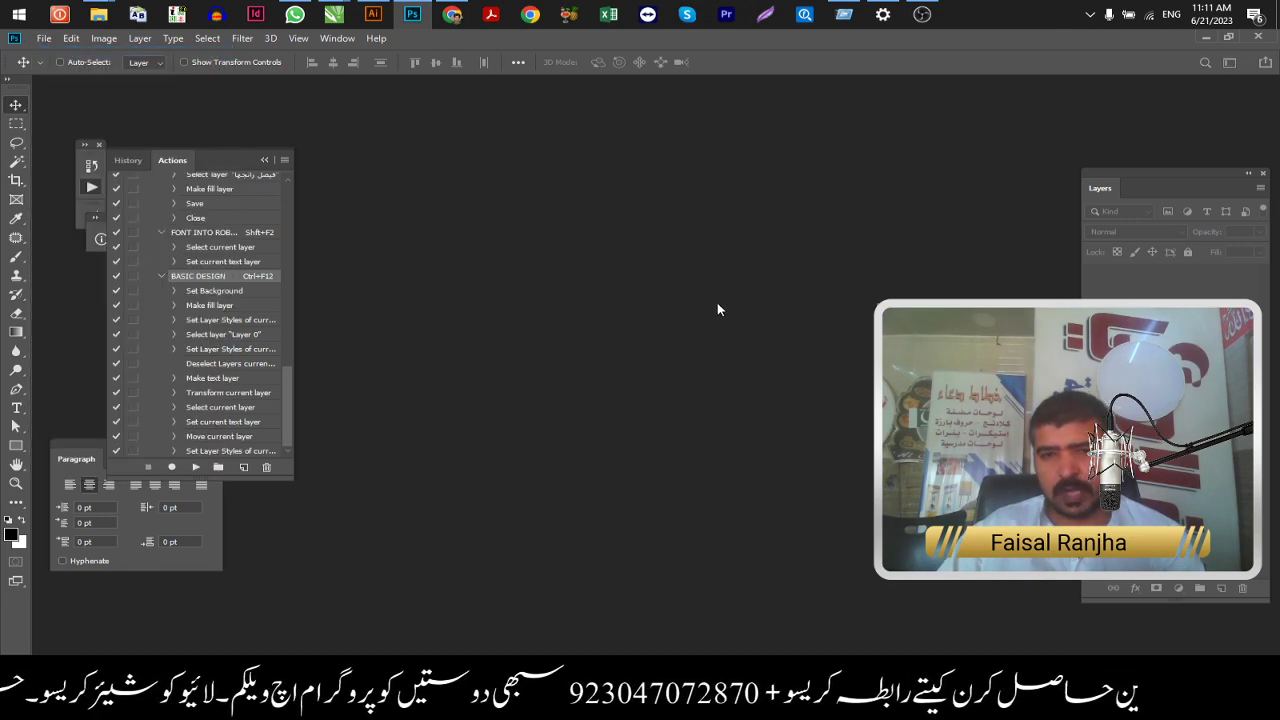
key(Return)
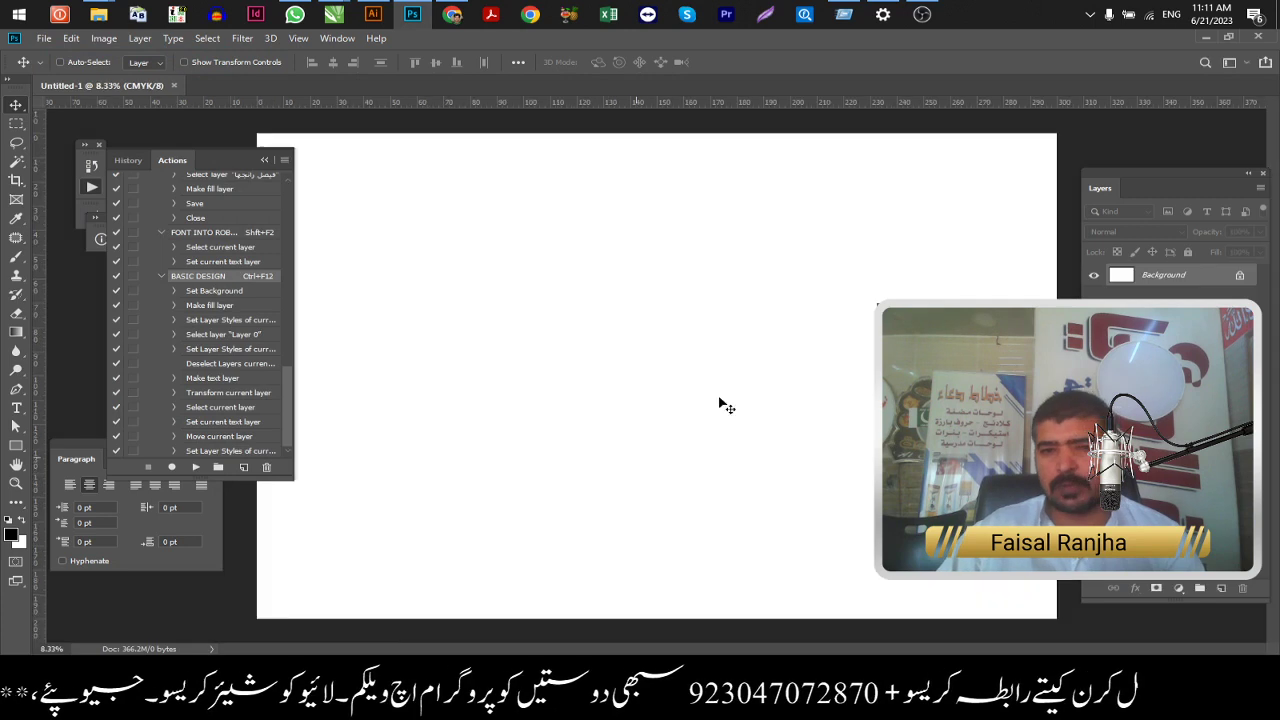
key(t)
click(722, 394)
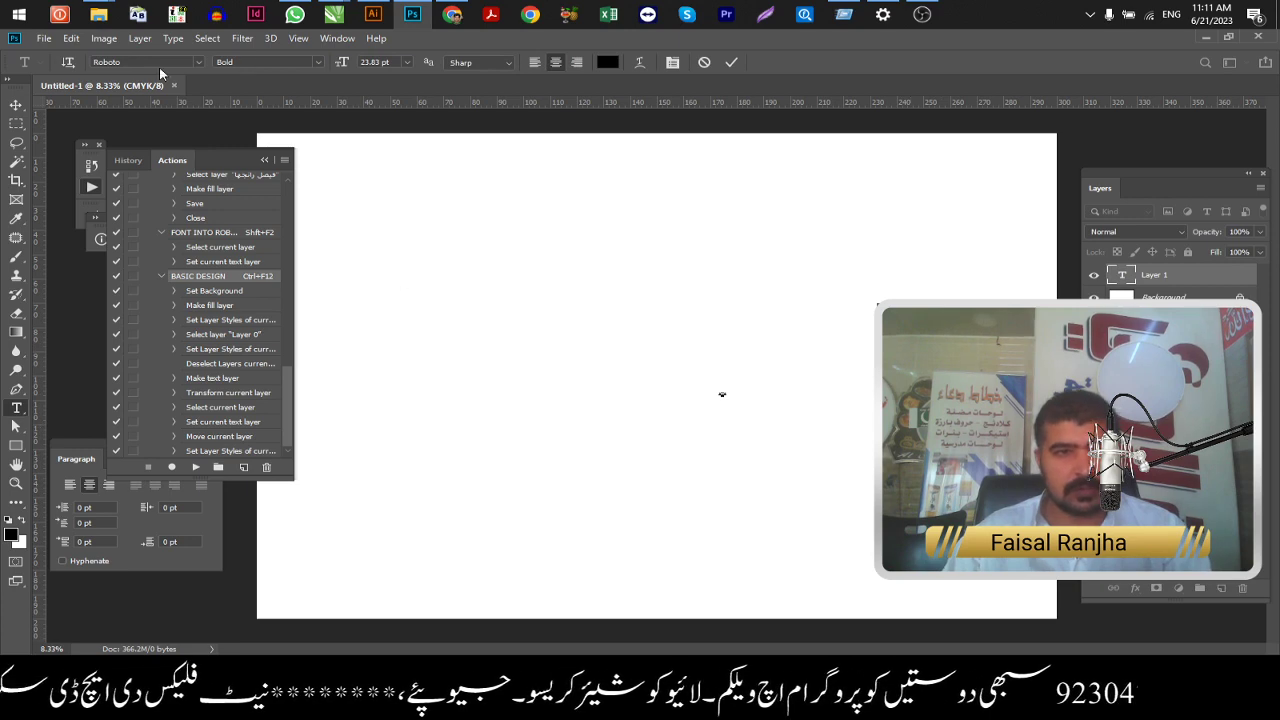
click(199, 63)
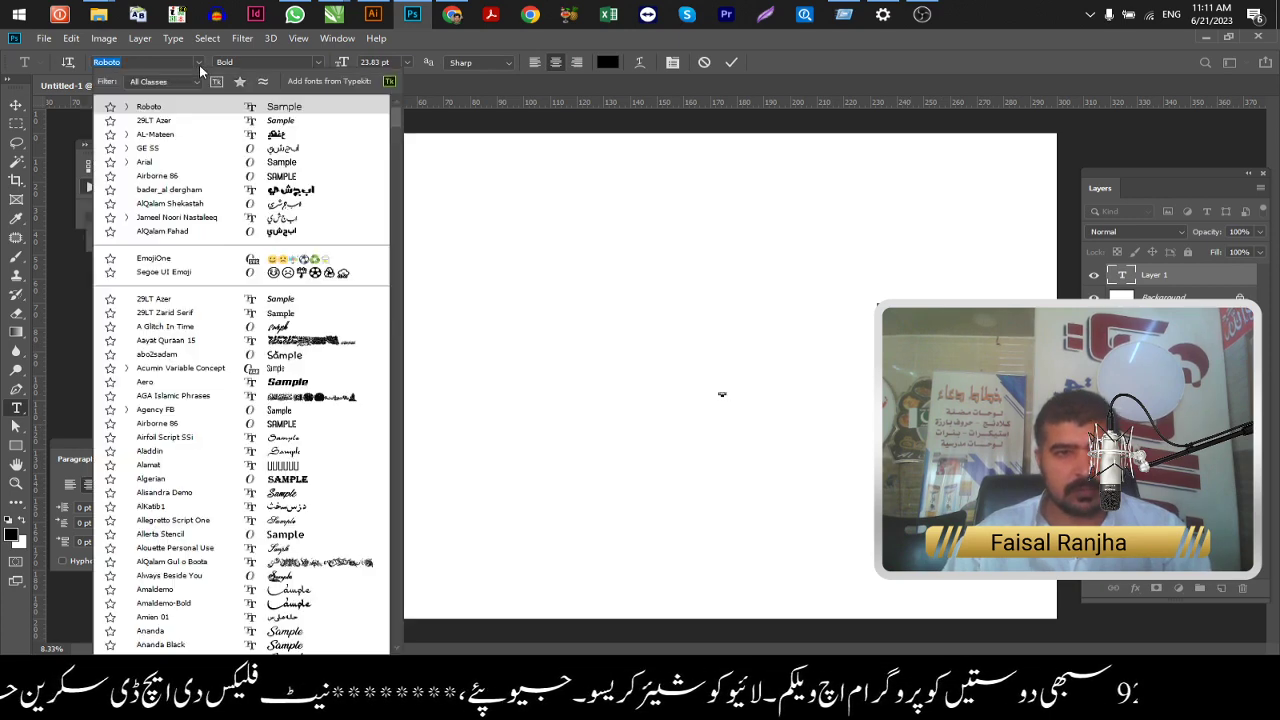
click(211, 398)
key(Escape)
key(v)
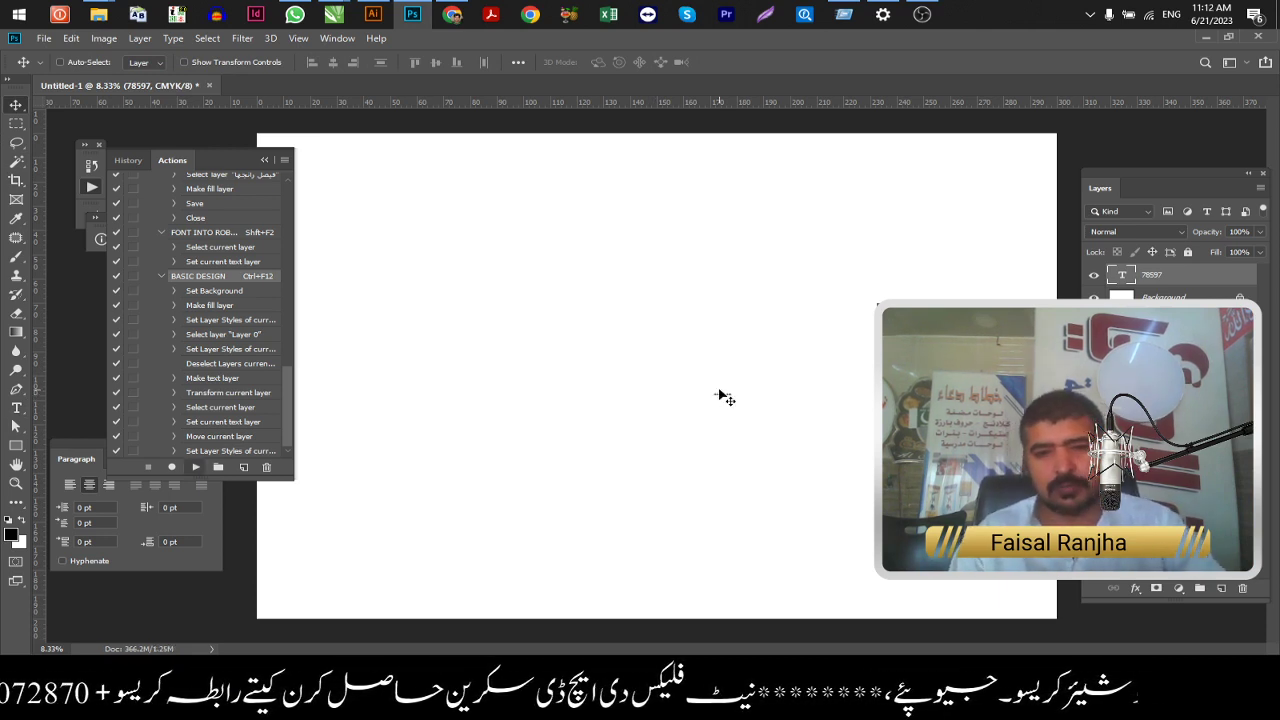
Step: Play the BASIC DESIGN action, move the 005041 text lower, scale it to 300%, and close
key(shift+F2)
drag(790, 405, 720, 572)
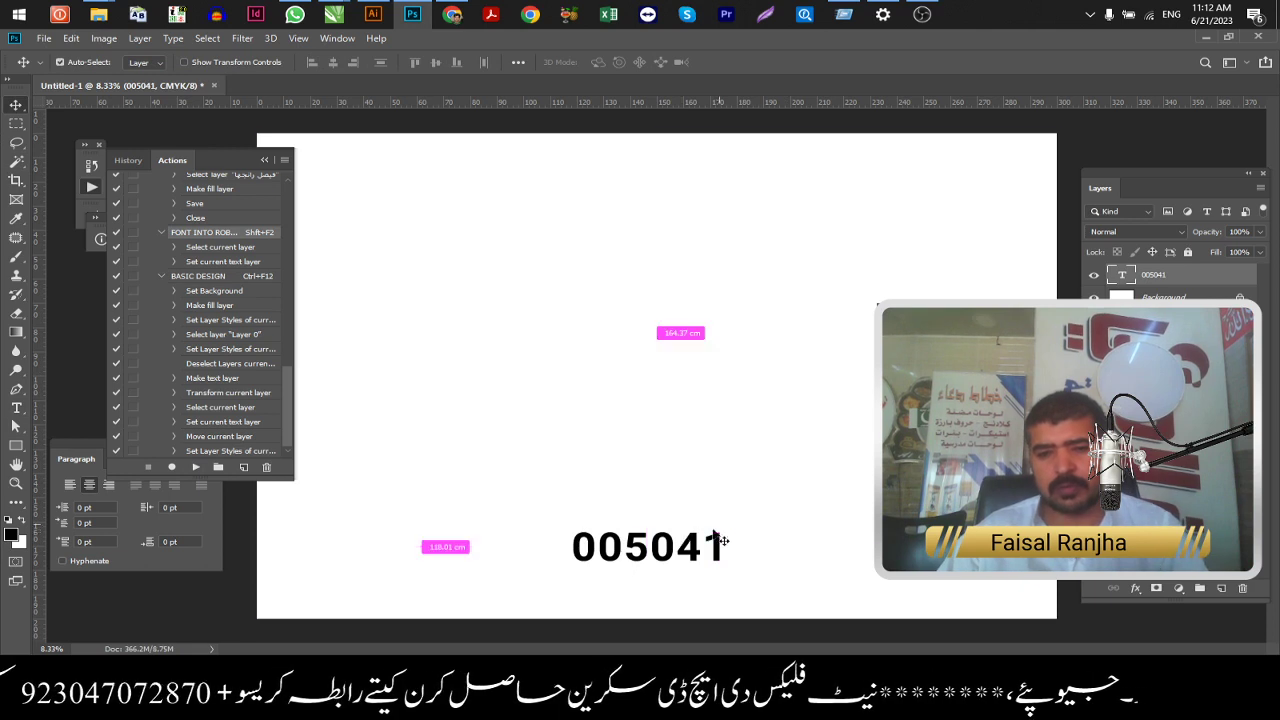
key(ctrl+t)
drag(871, 485, 886, 618)
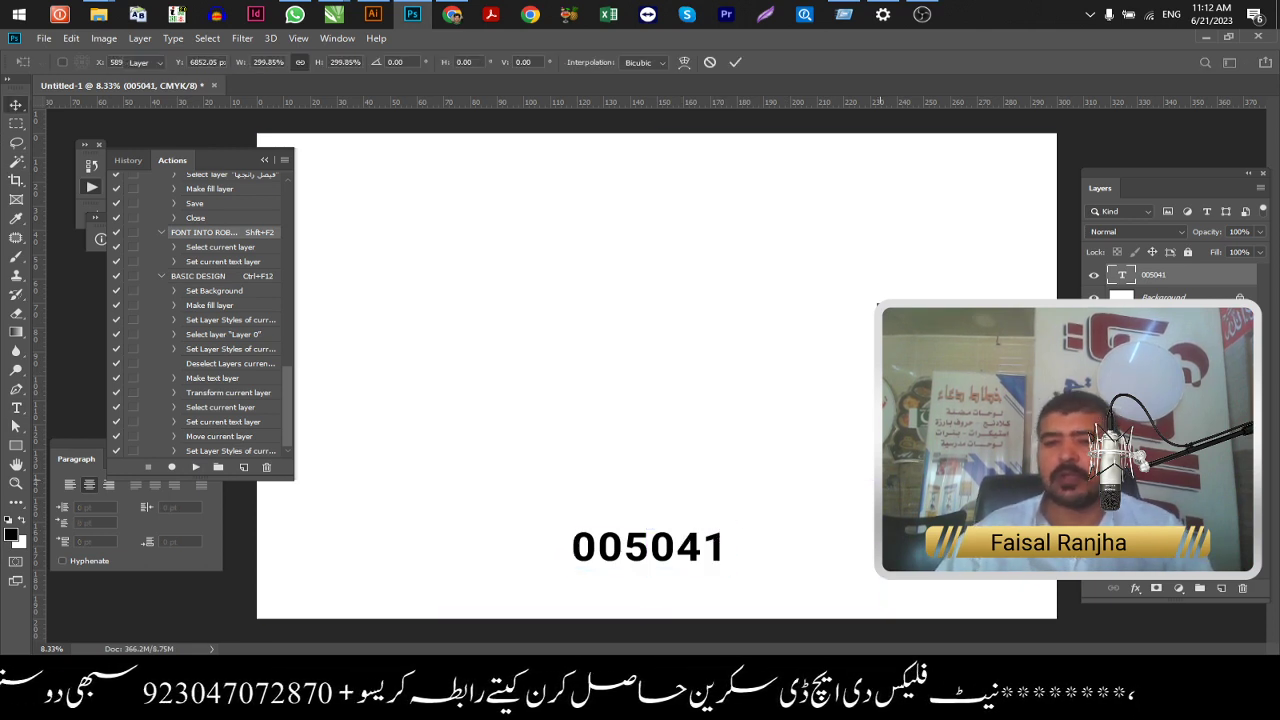
key(Return)
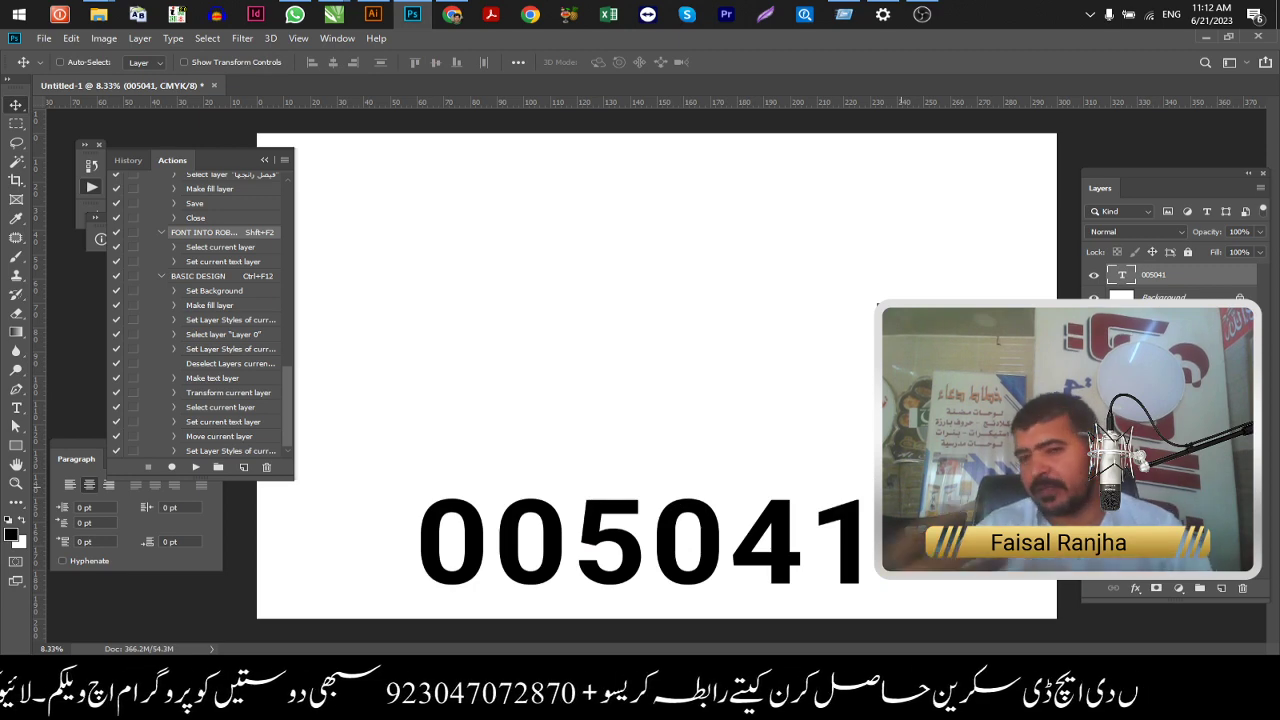
key(ctrl+w)
Step: Discard the previous document, open the mama other sticker PSD, and run the F4 final-print action
click(648, 272)
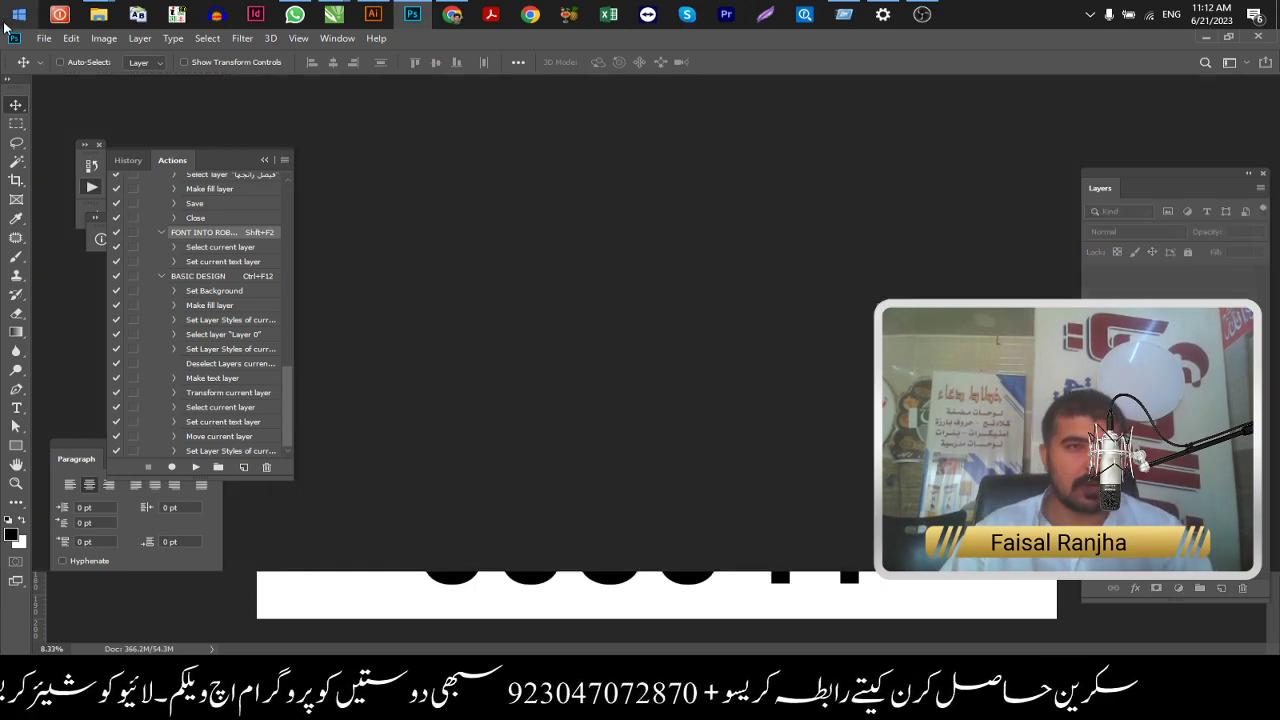
click(44, 38)
click(86, 69)
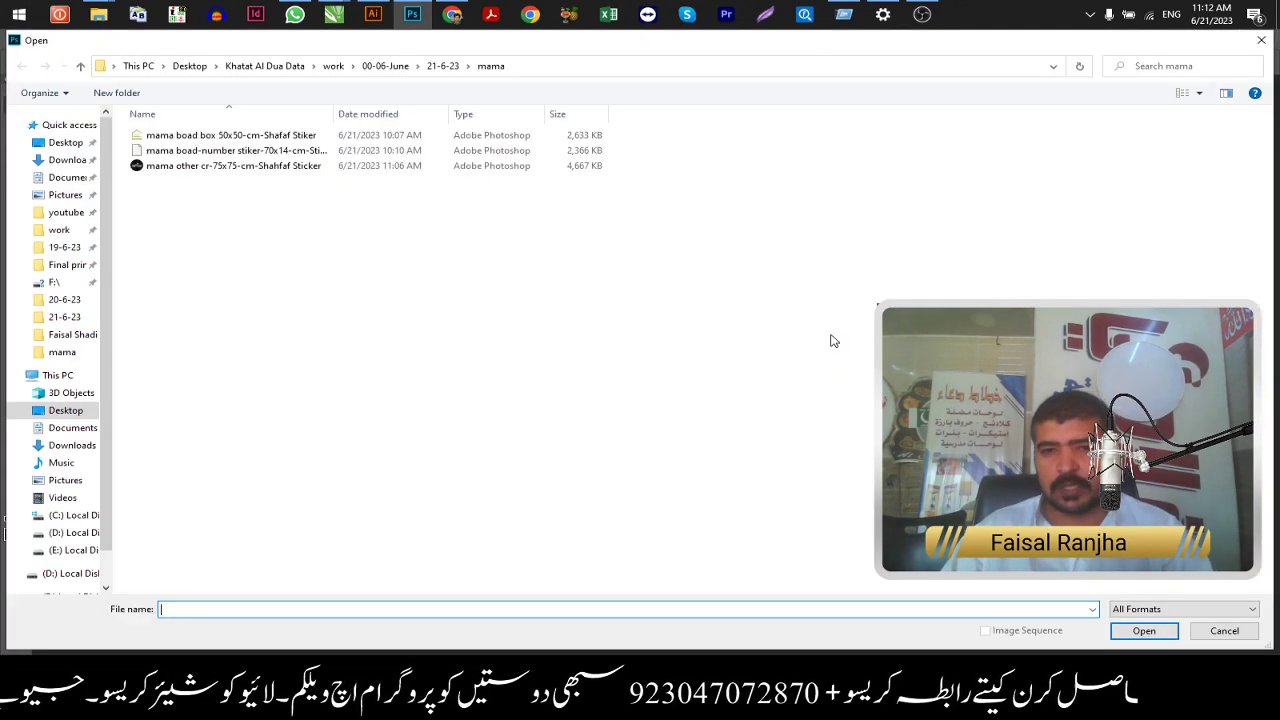
double_click(215, 165)
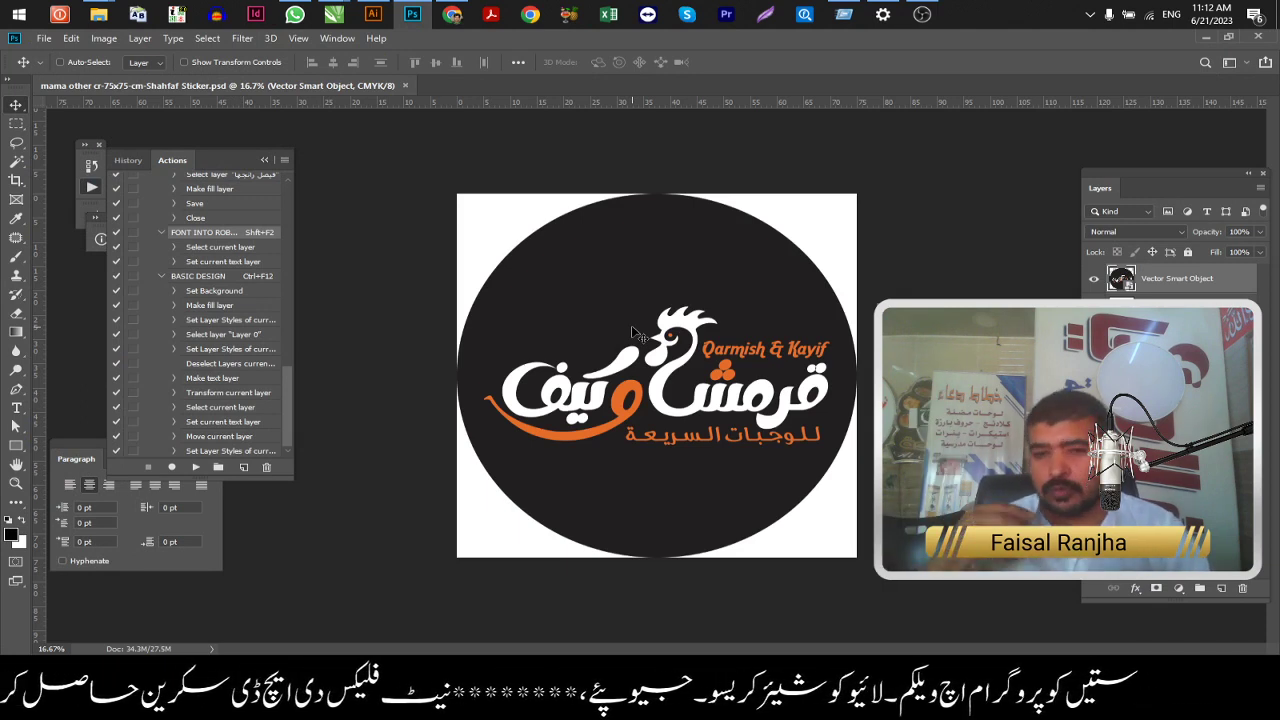
key(F4)
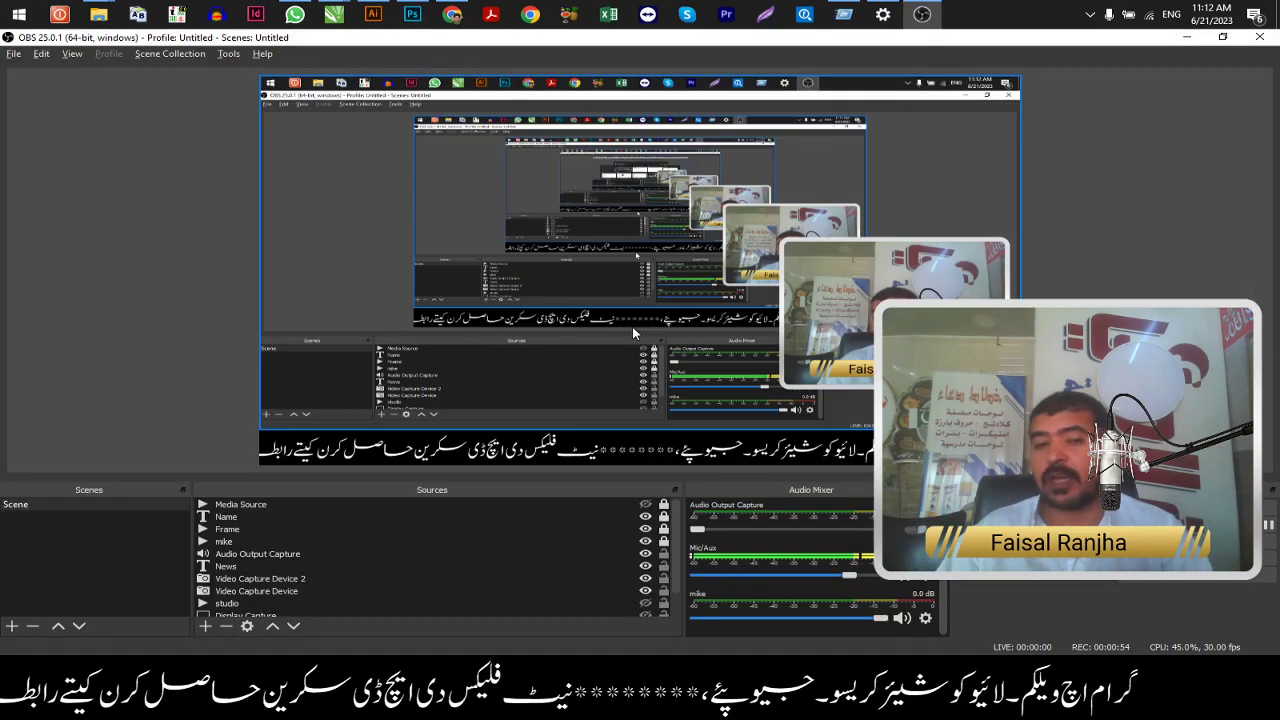
Step: Check the new sticker copy in the Final print folder, then return to Photoshop
mouse_move(98, 14)
click(111, 98)
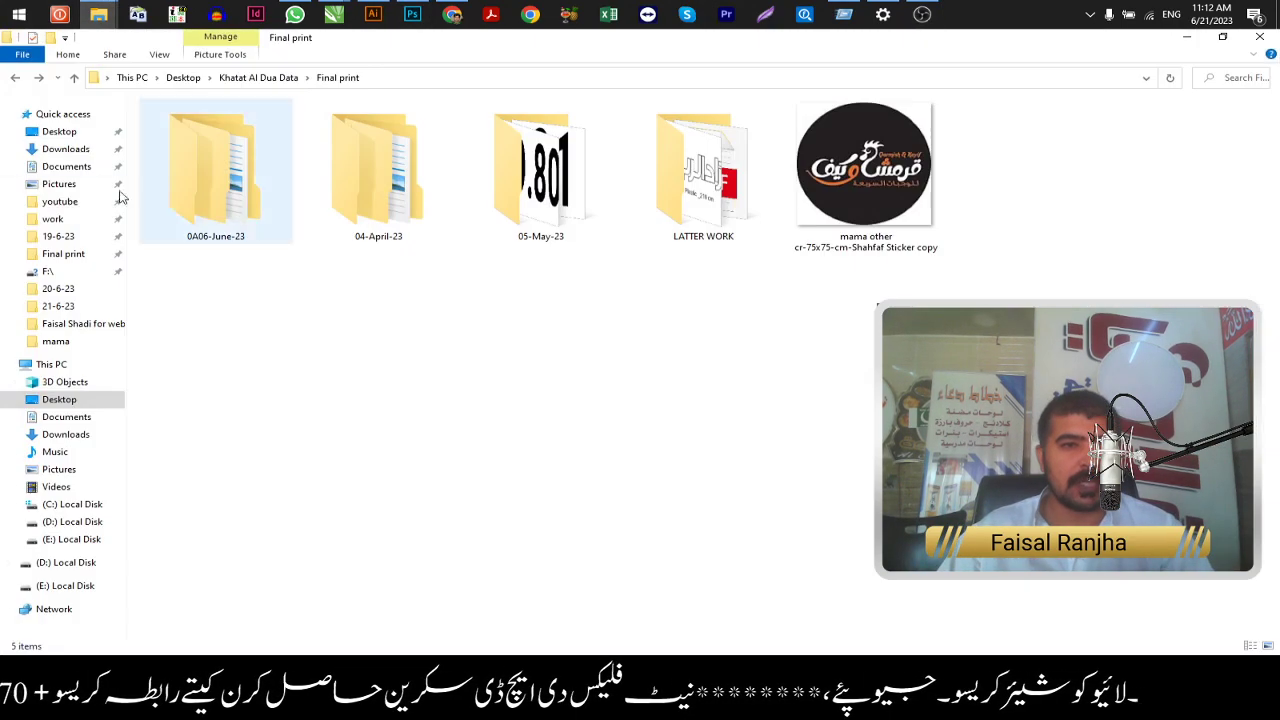
click(89, 256)
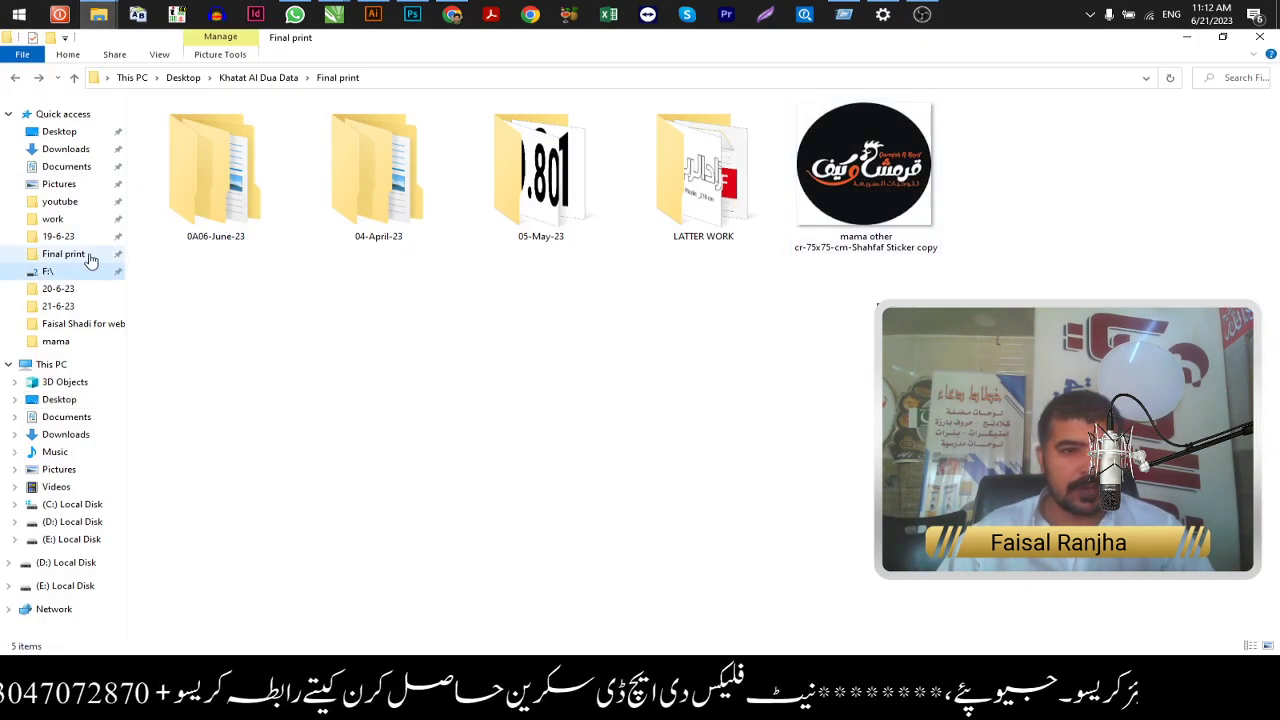
click(868, 240)
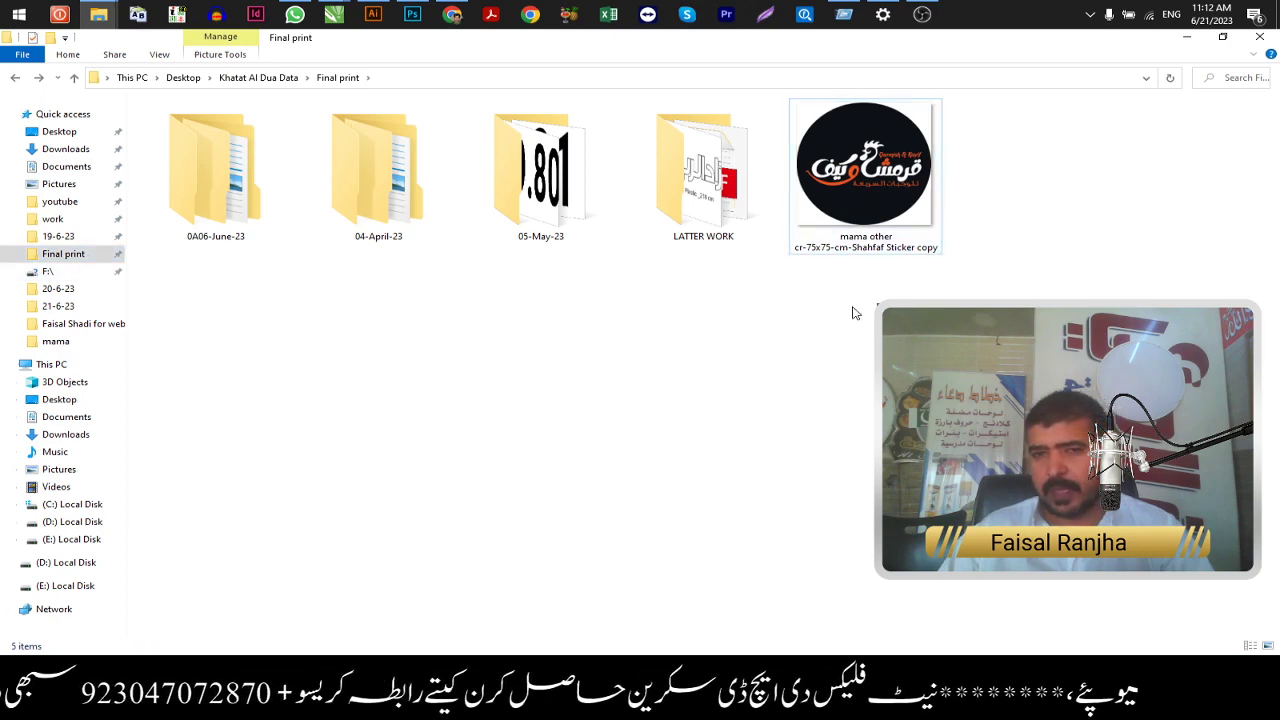
click(98, 14)
click(412, 14)
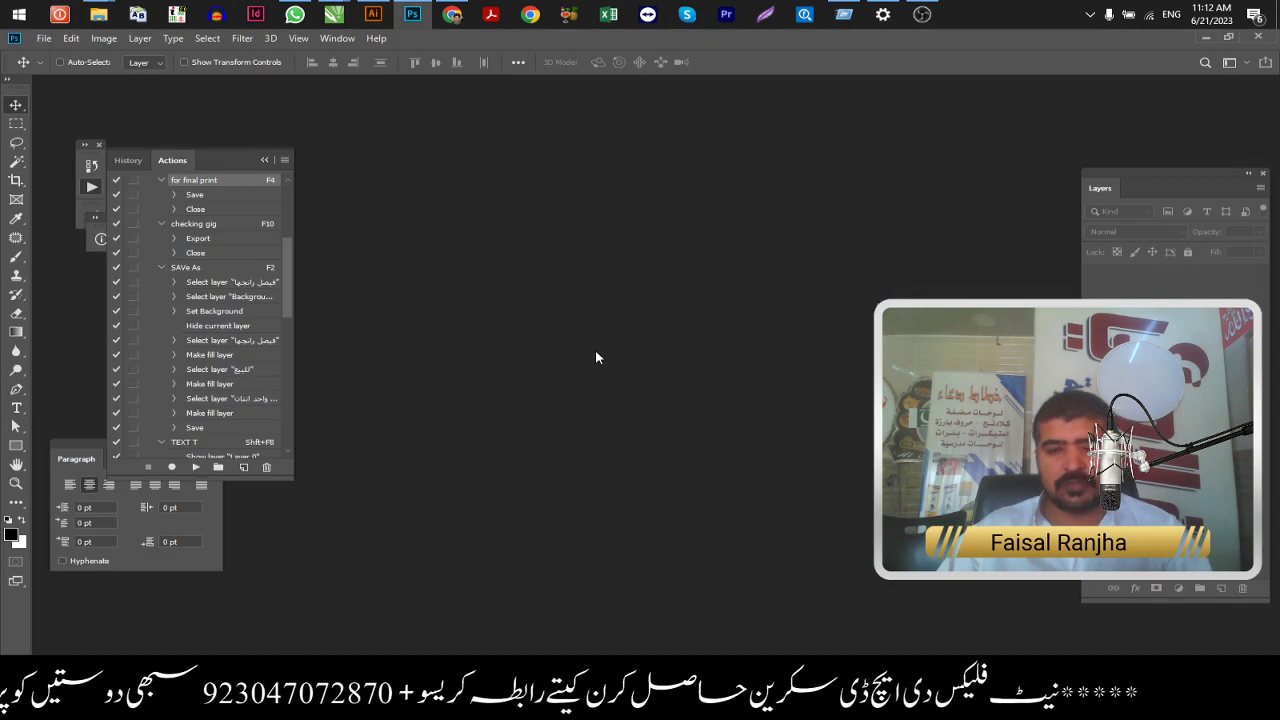
Step: Open asd.jpg from the work folder inside 21-6-23
double_click(628, 353)
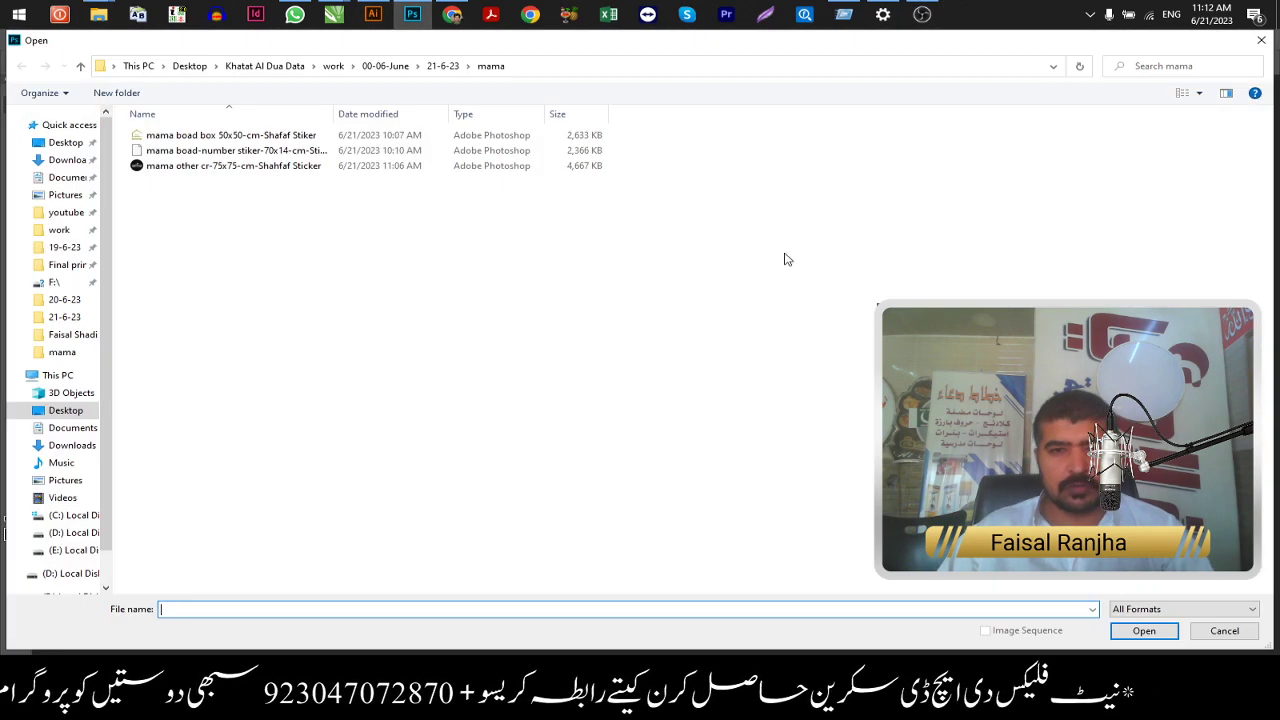
click(64, 316)
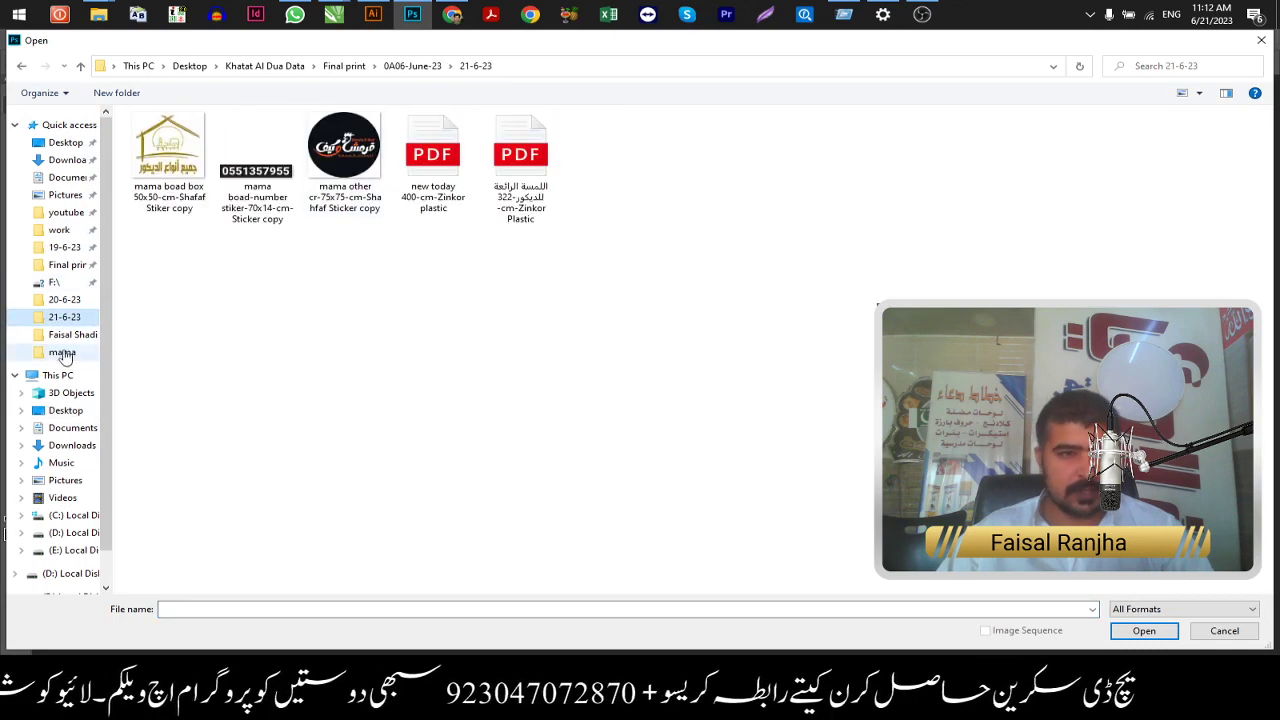
click(59, 229)
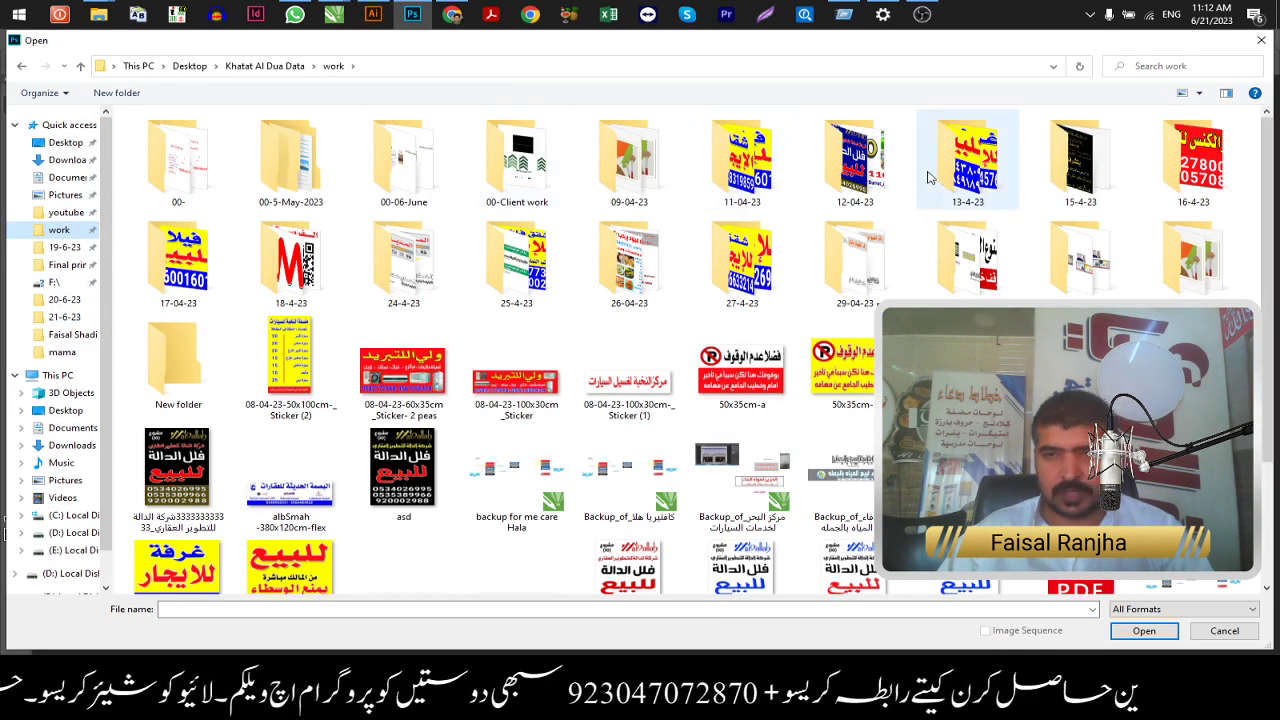
click(400, 475)
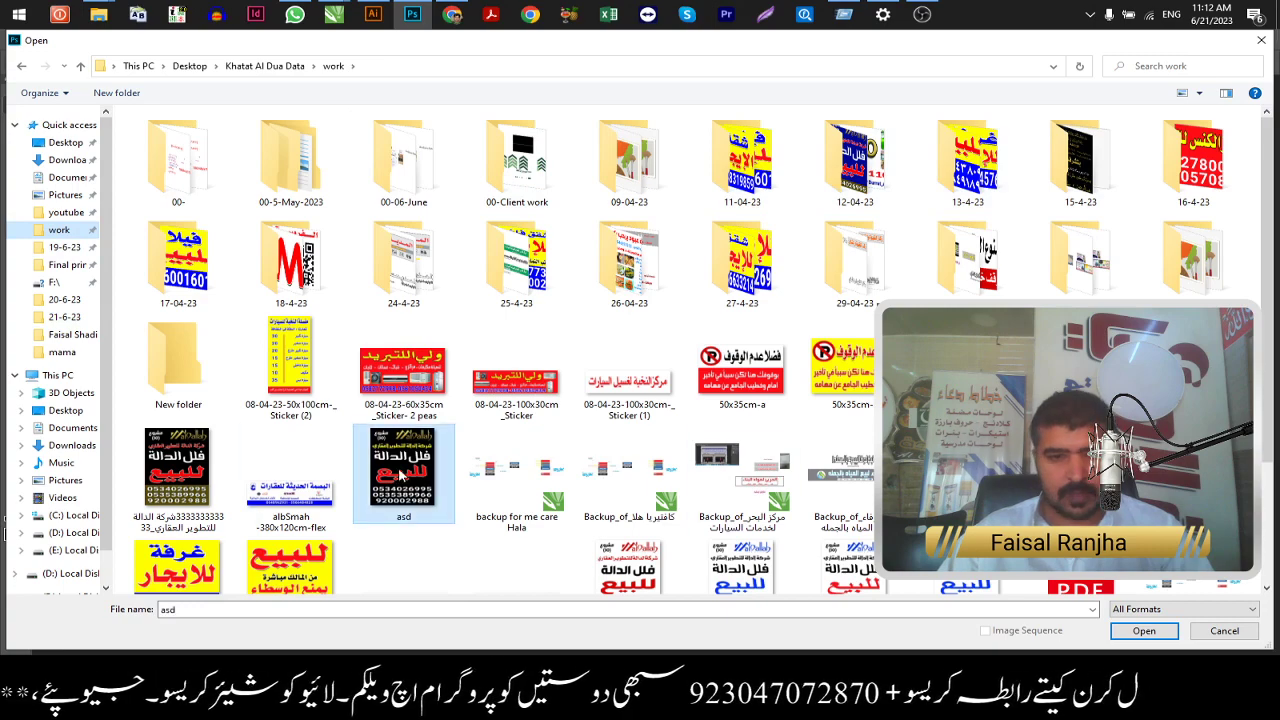
double_click(400, 475)
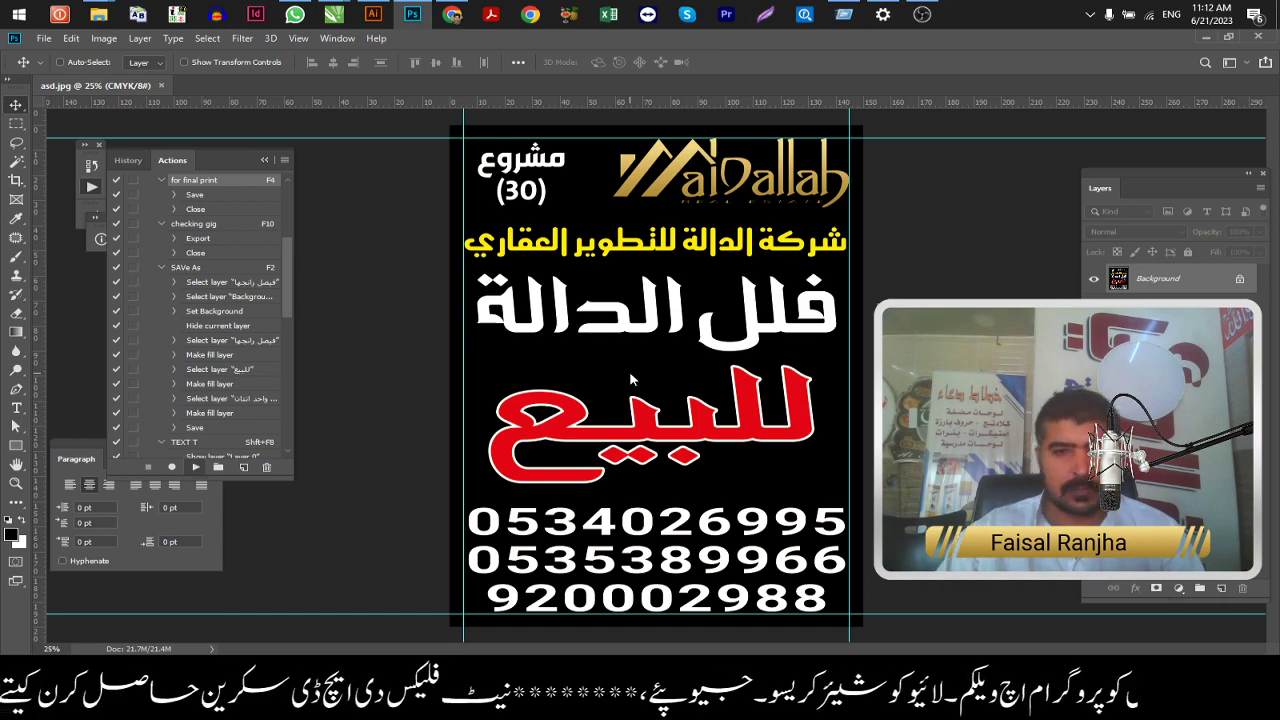
Step: Run the F10 save-and-close action on asd, saving changes, and switch to File Explorer
key(F10)
click(568, 271)
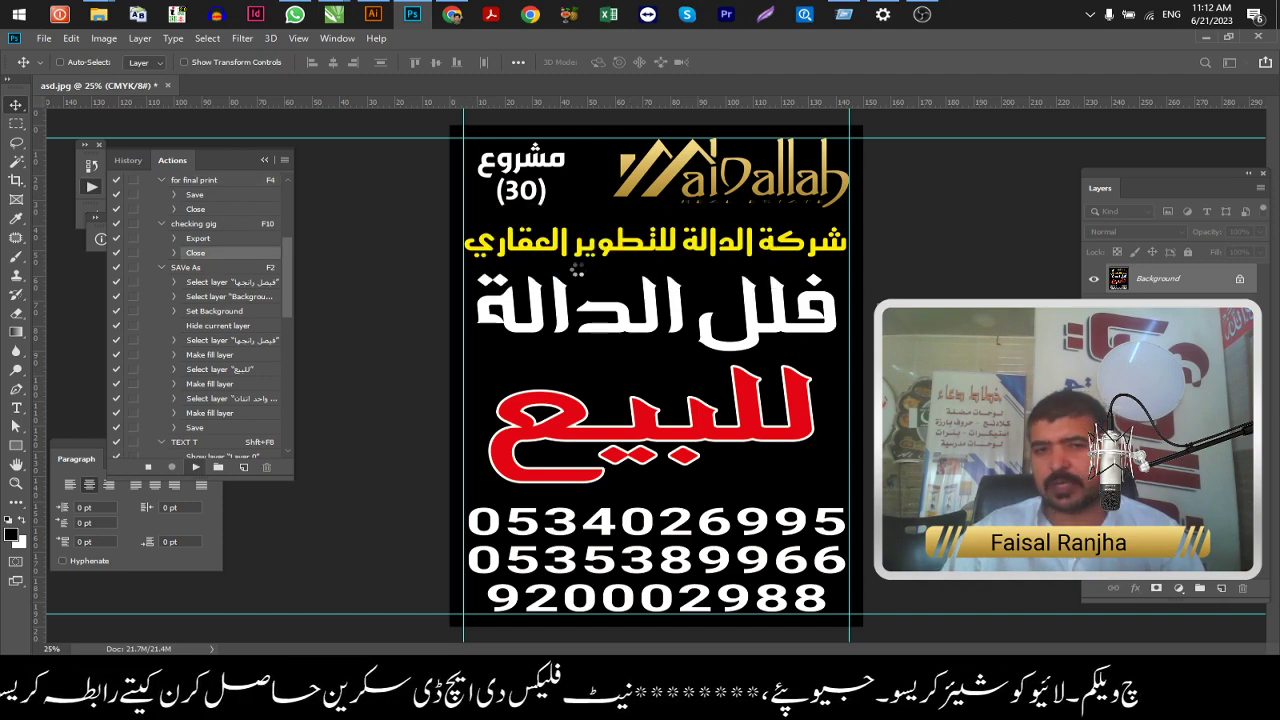
key(alt+Tab)
key(super+d)
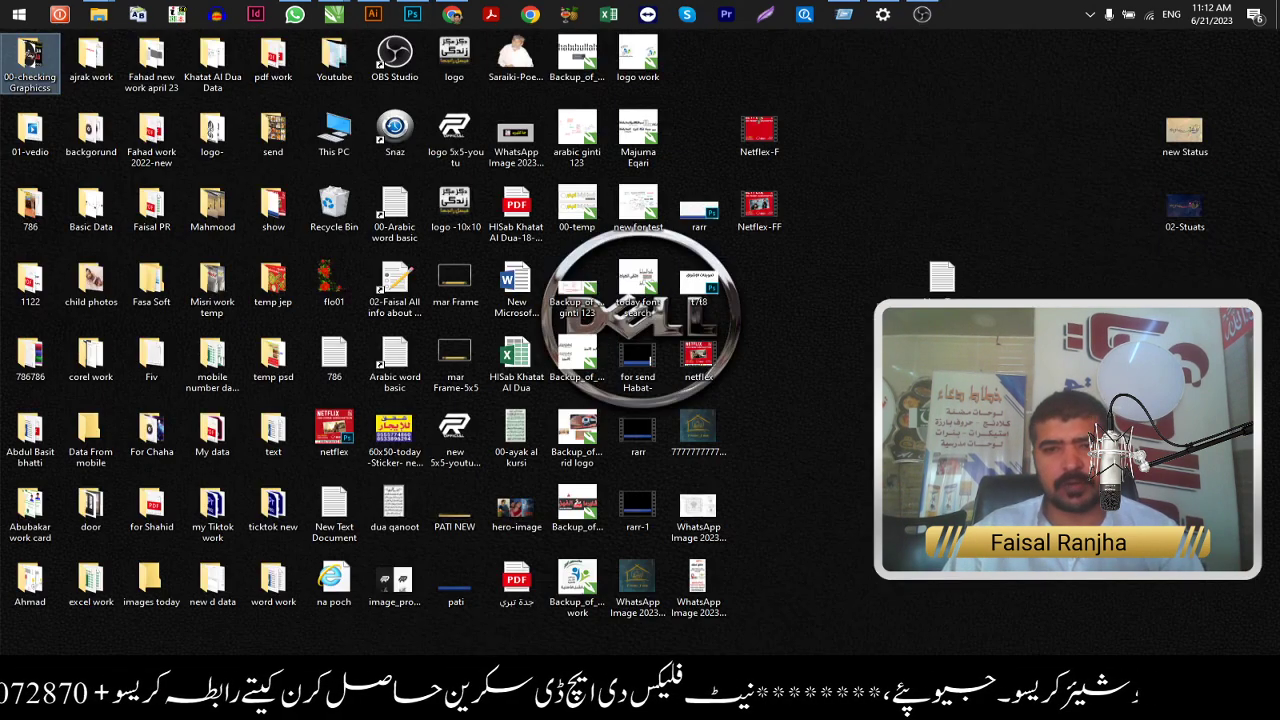
Step: Select asd in the maximized 00-checking Graphicss folder, then return to Photoshop
key(super+d)
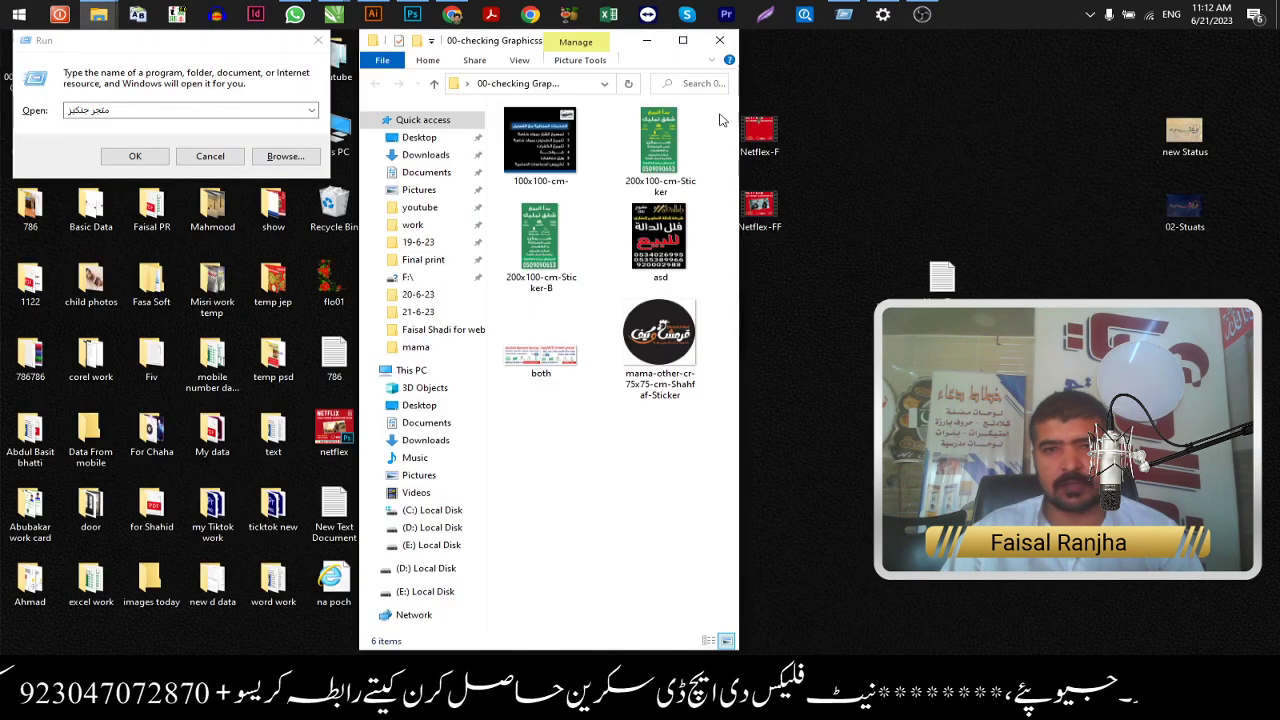
click(655, 230)
double_click(685, 35)
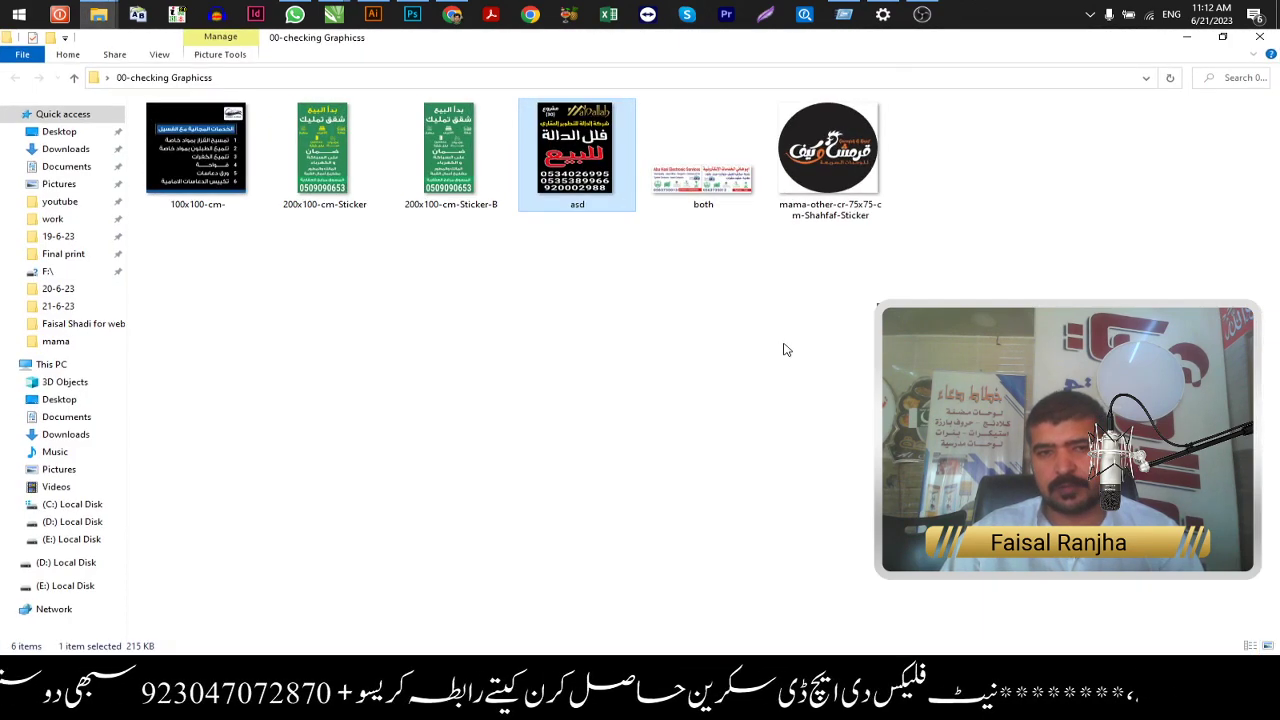
ctrl+scroll(786, 349, up, 3)
click(412, 14)
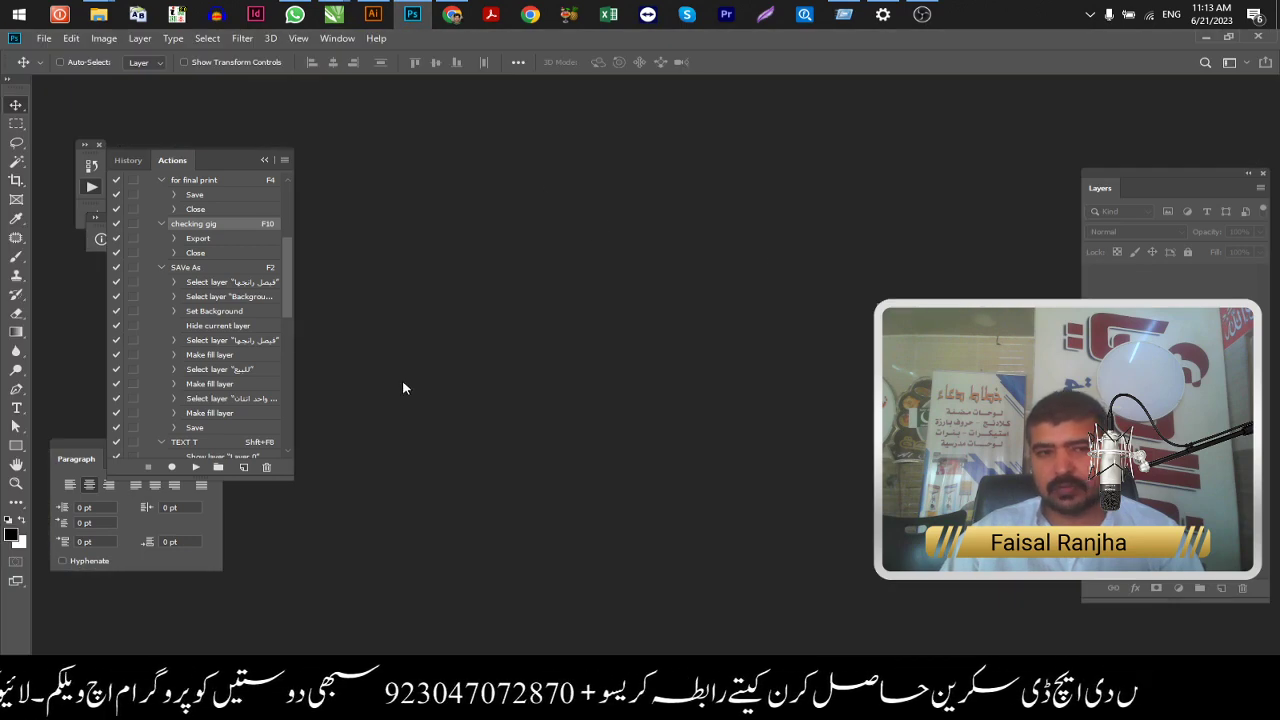
Step: Reopen the Actions panel via Window > Actions, scroll to BASIC DESIGN, and mark a screen-capture region
click(262, 160)
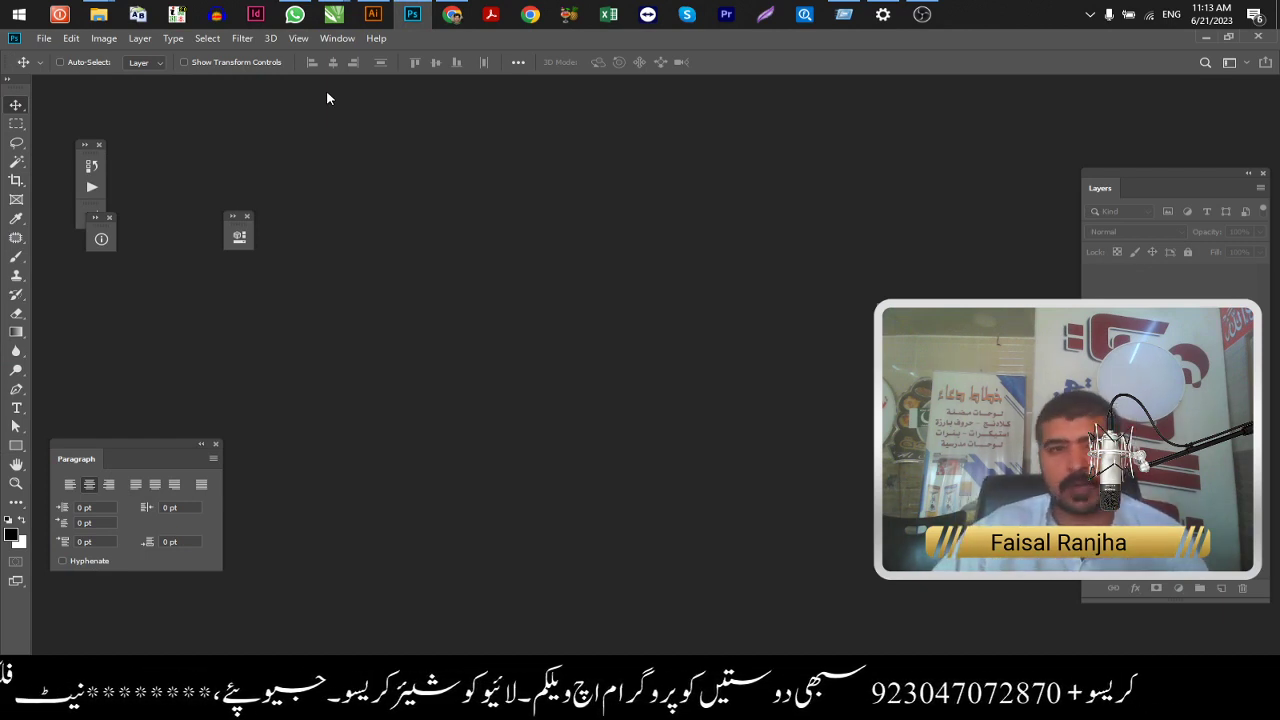
click(336, 38)
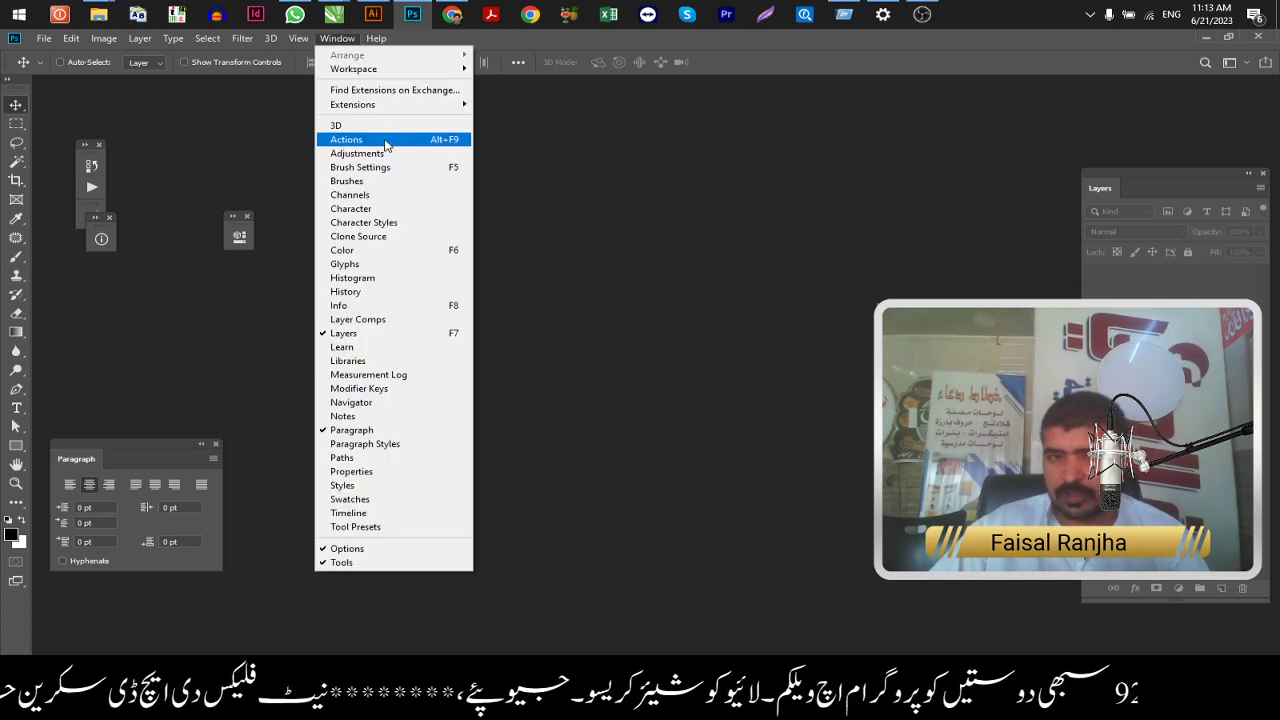
click(446, 141)
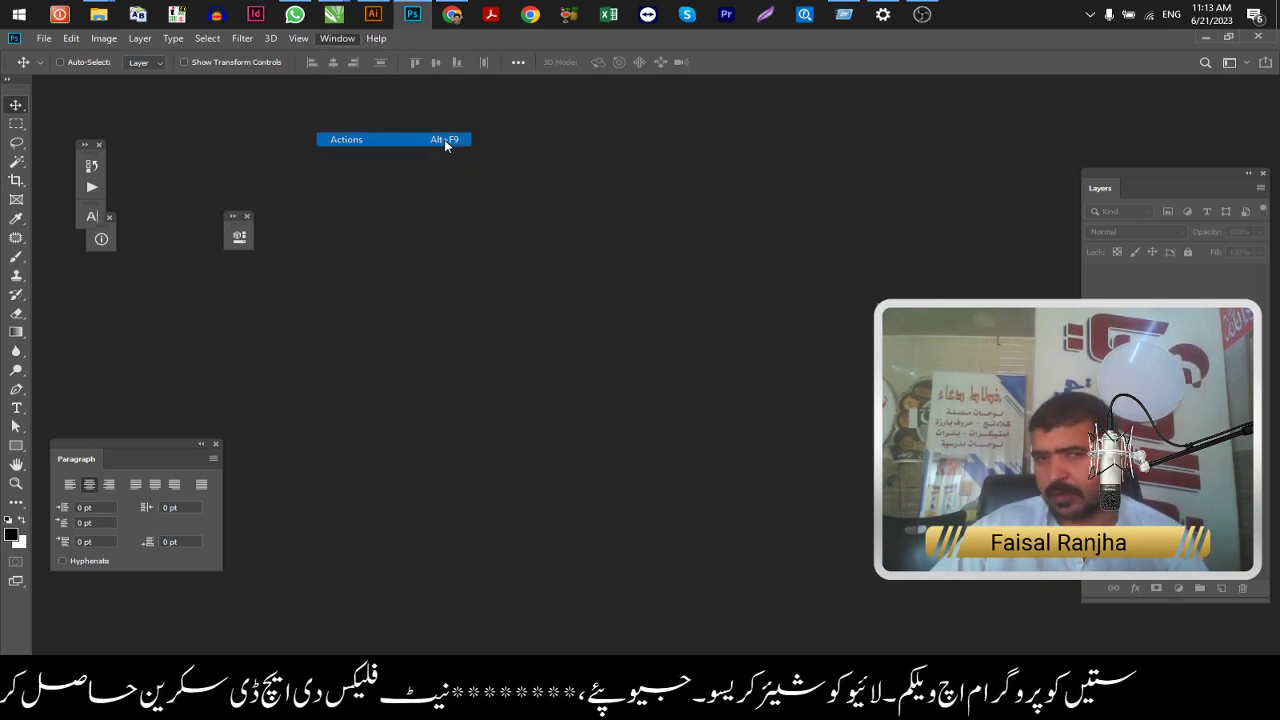
scroll(288, 326, down, 10)
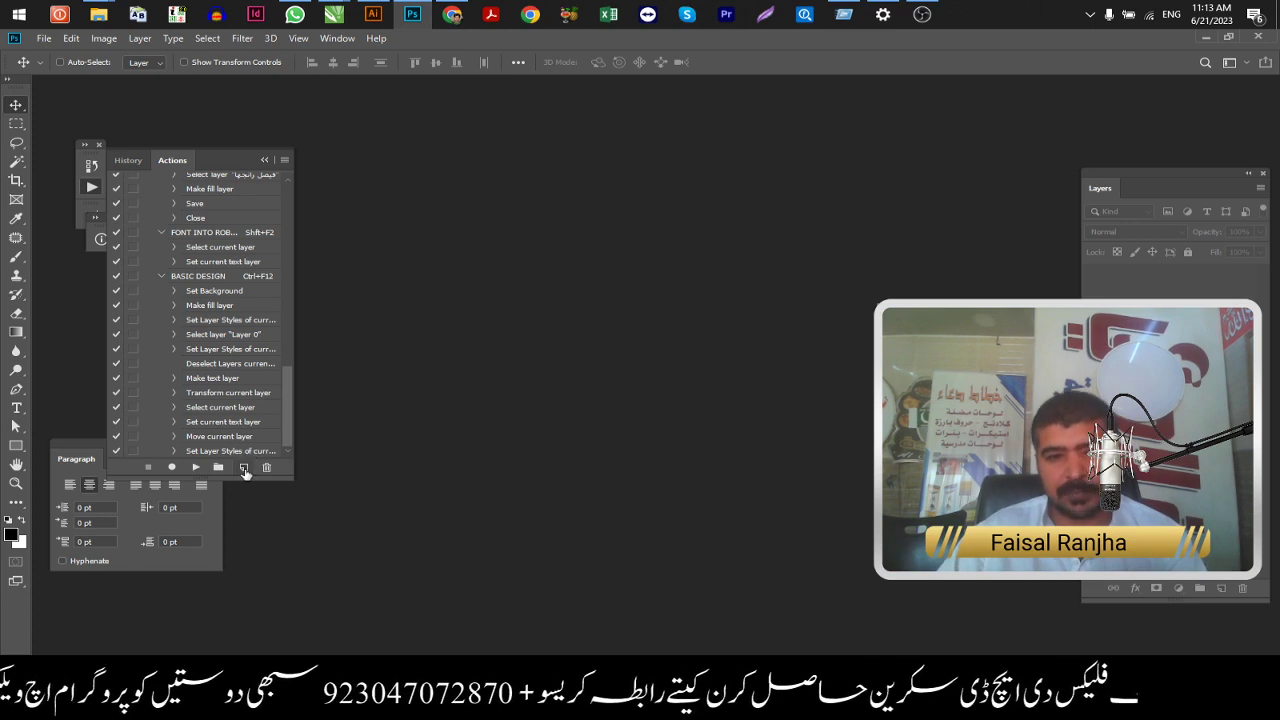
key(Print)
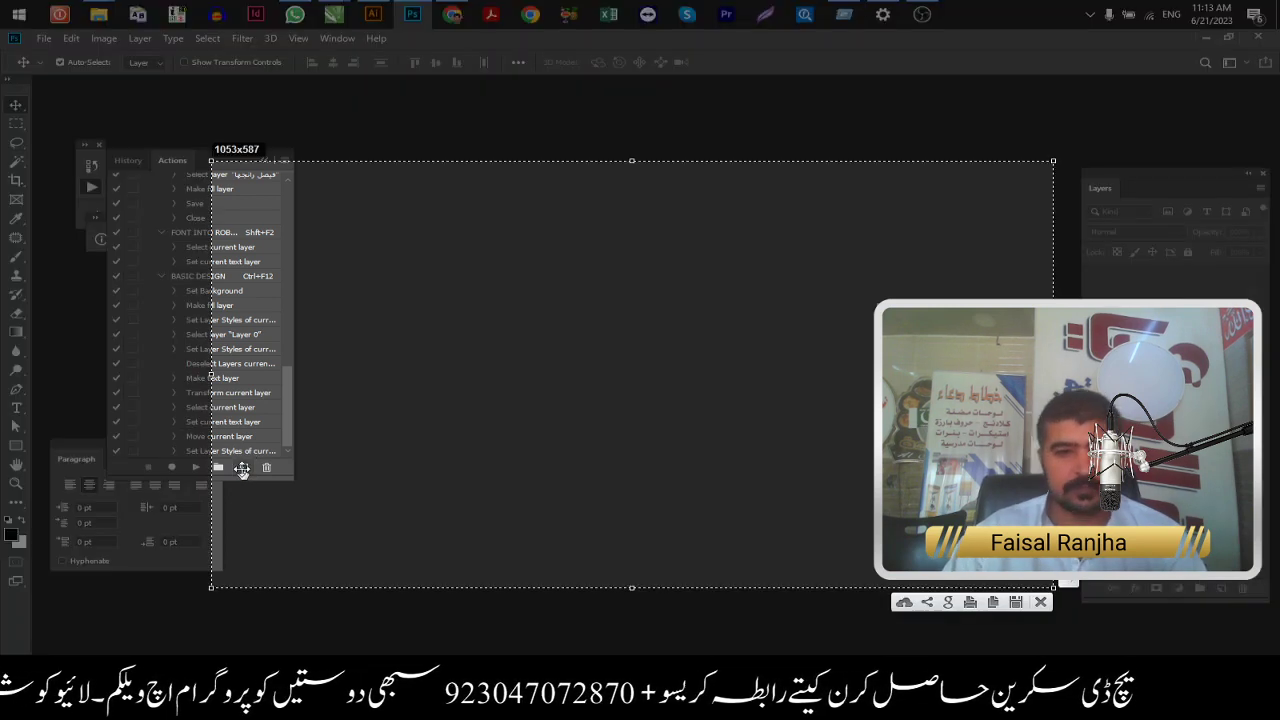
drag(24, 308, 729, 641)
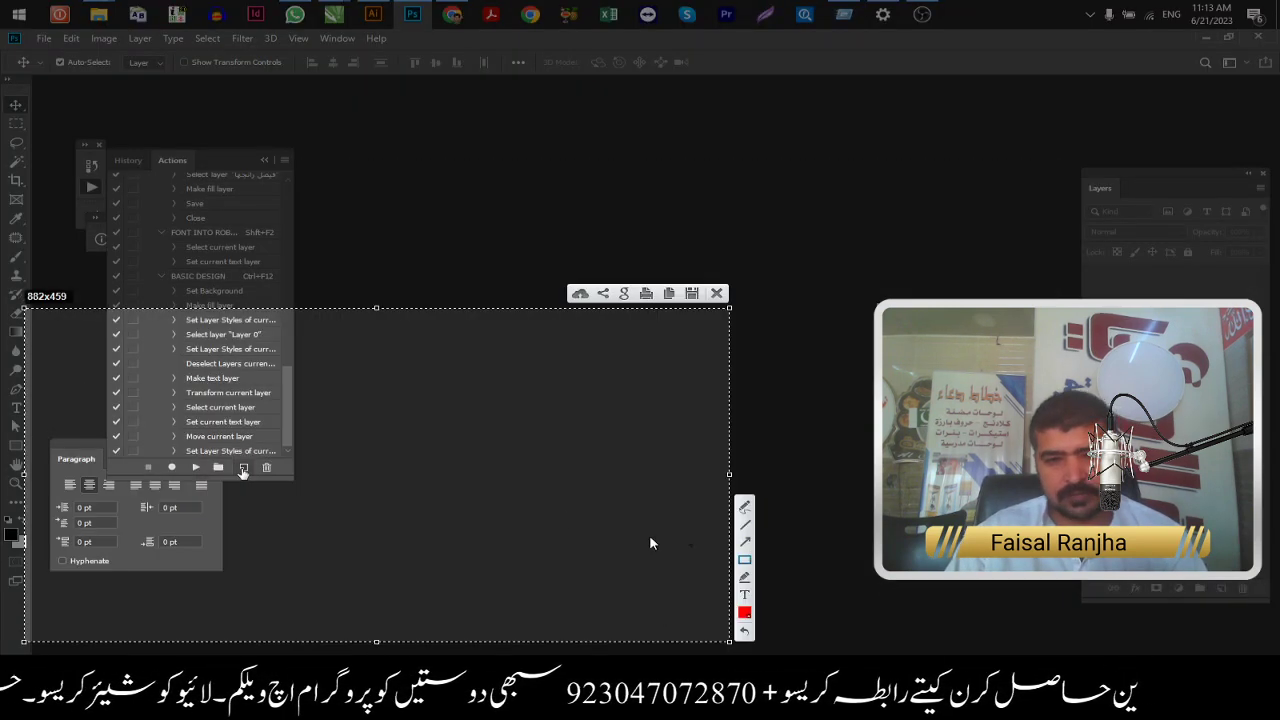
Step: Mark the new-action button, then create ACTION 01 FOR COLOR with a Ctrl+F8 shortcut and start recording
drag(235, 448, 270, 492)
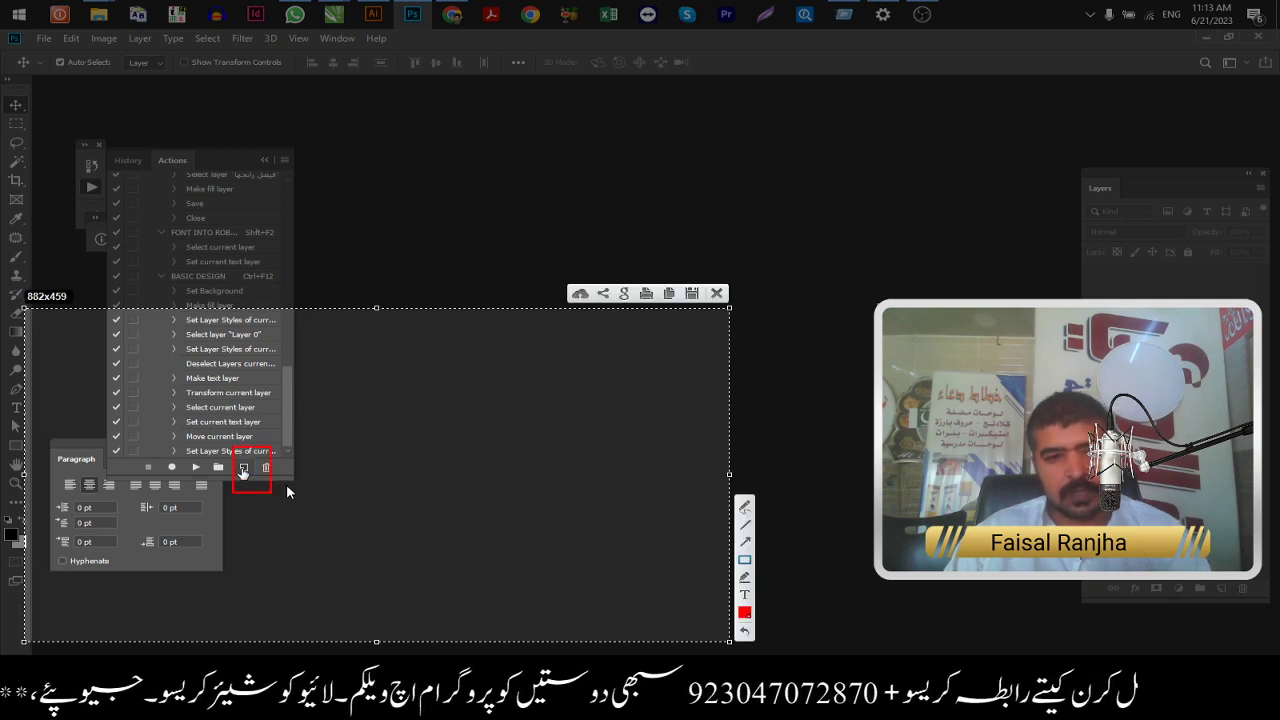
key(ctrl+c)
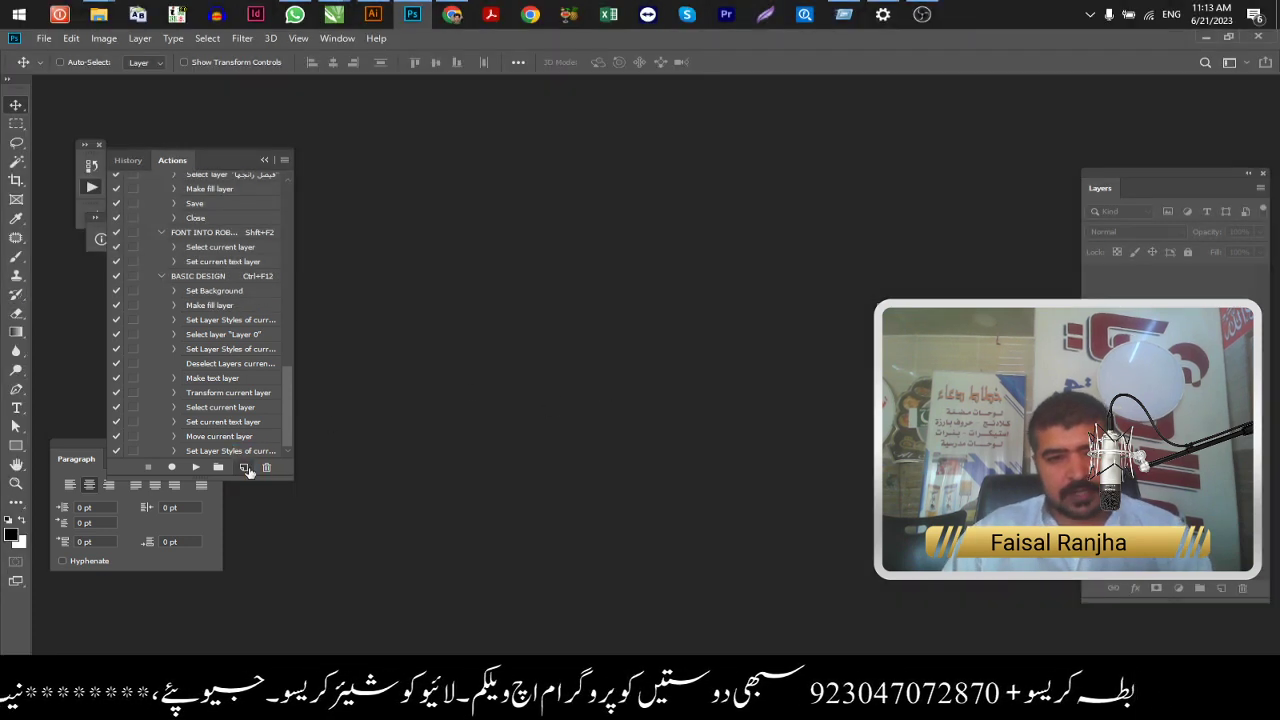
click(247, 468)
text(ACTION)
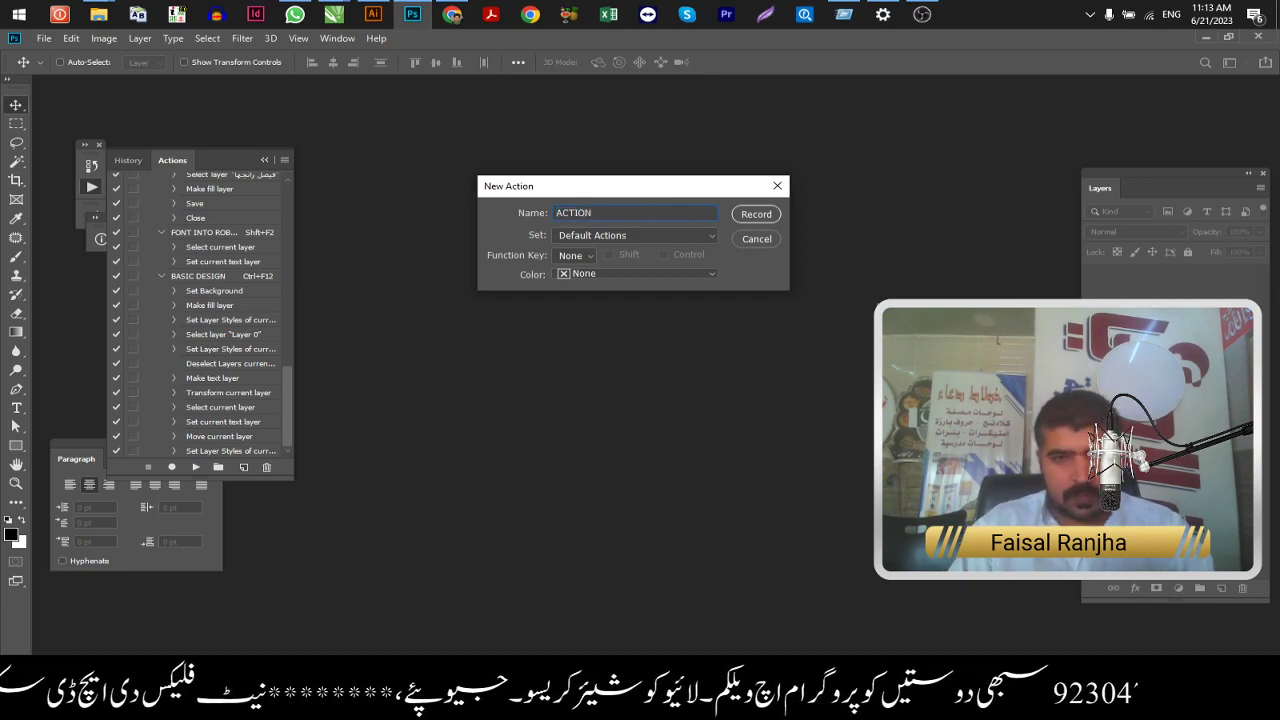
text(01 FOR )
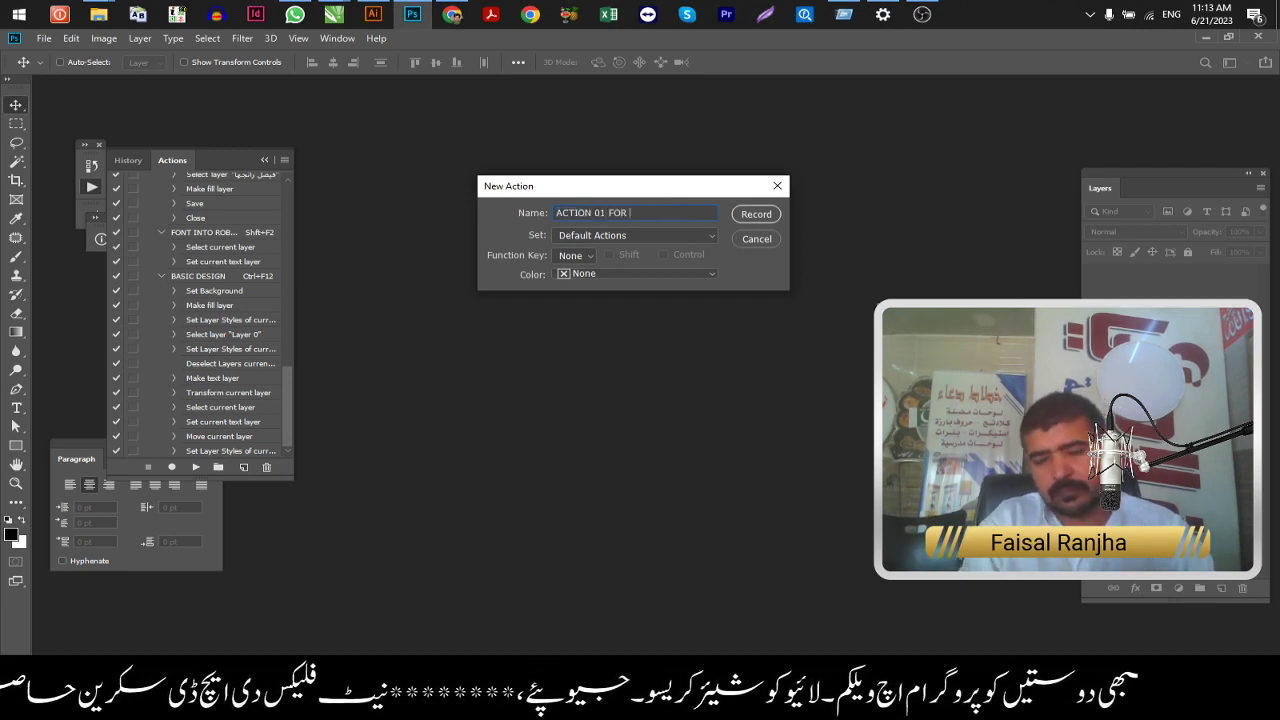
text(S)
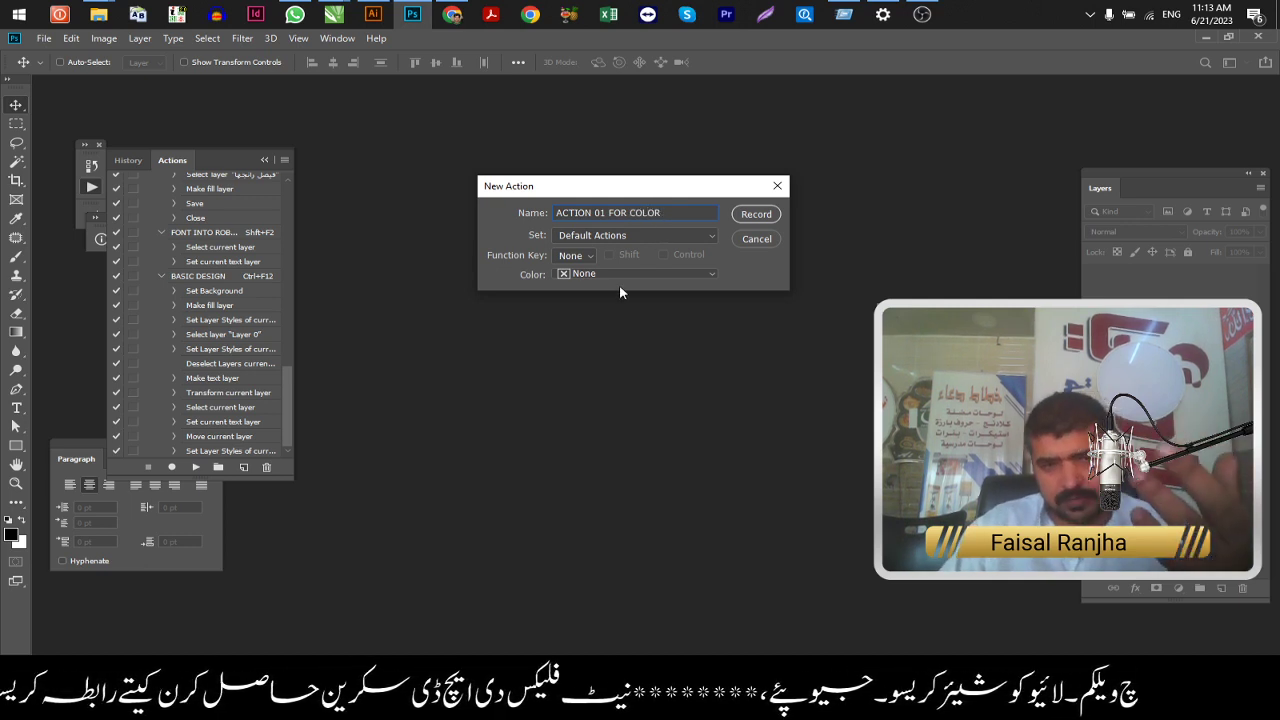
click(589, 256)
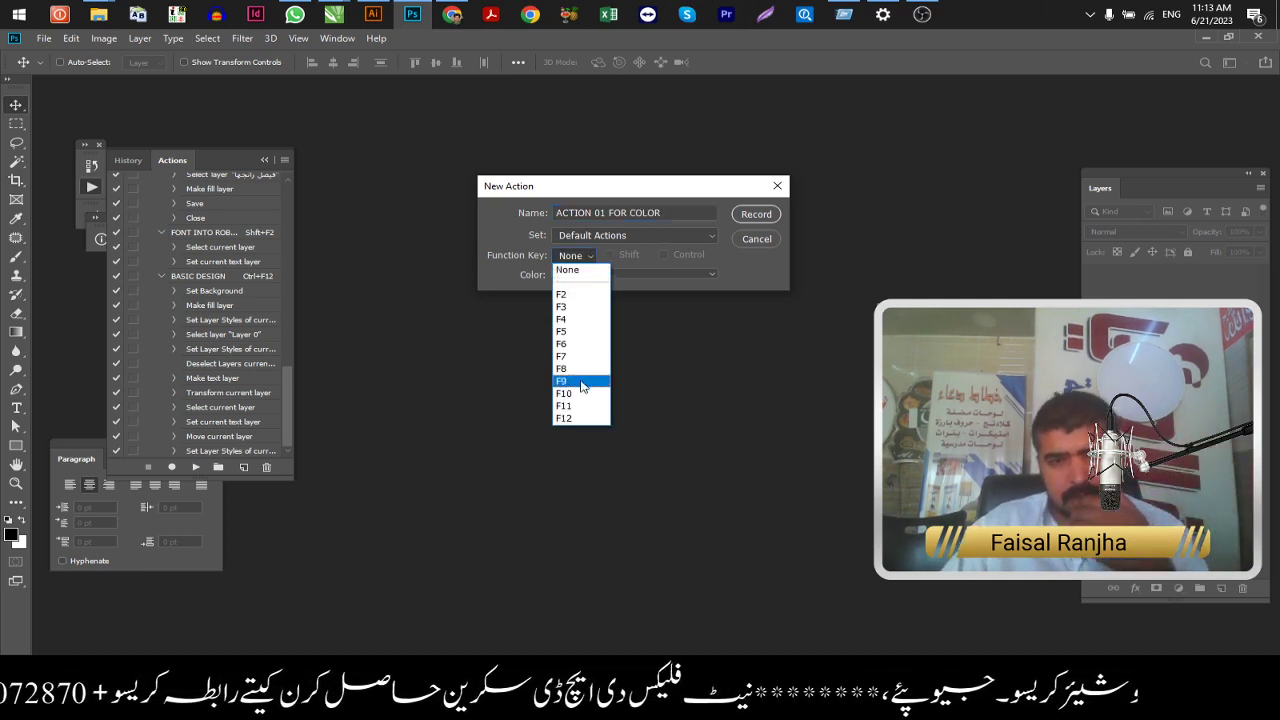
click(585, 370)
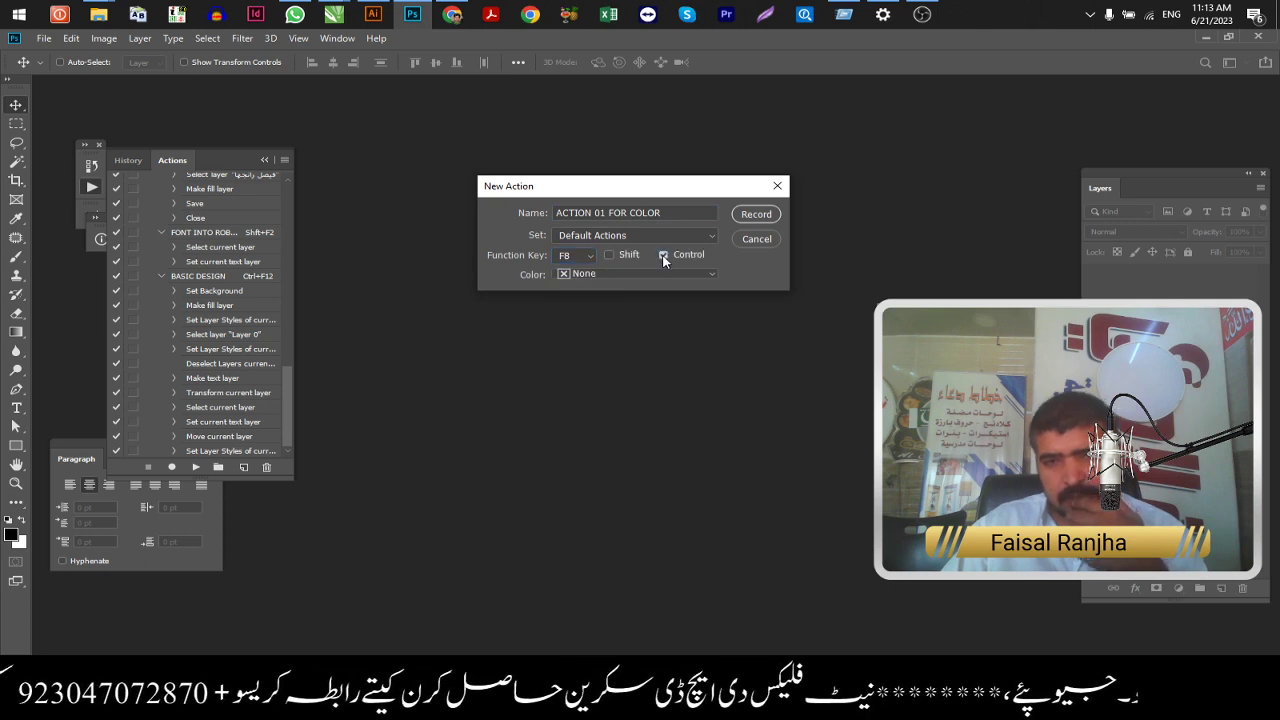
click(768, 215)
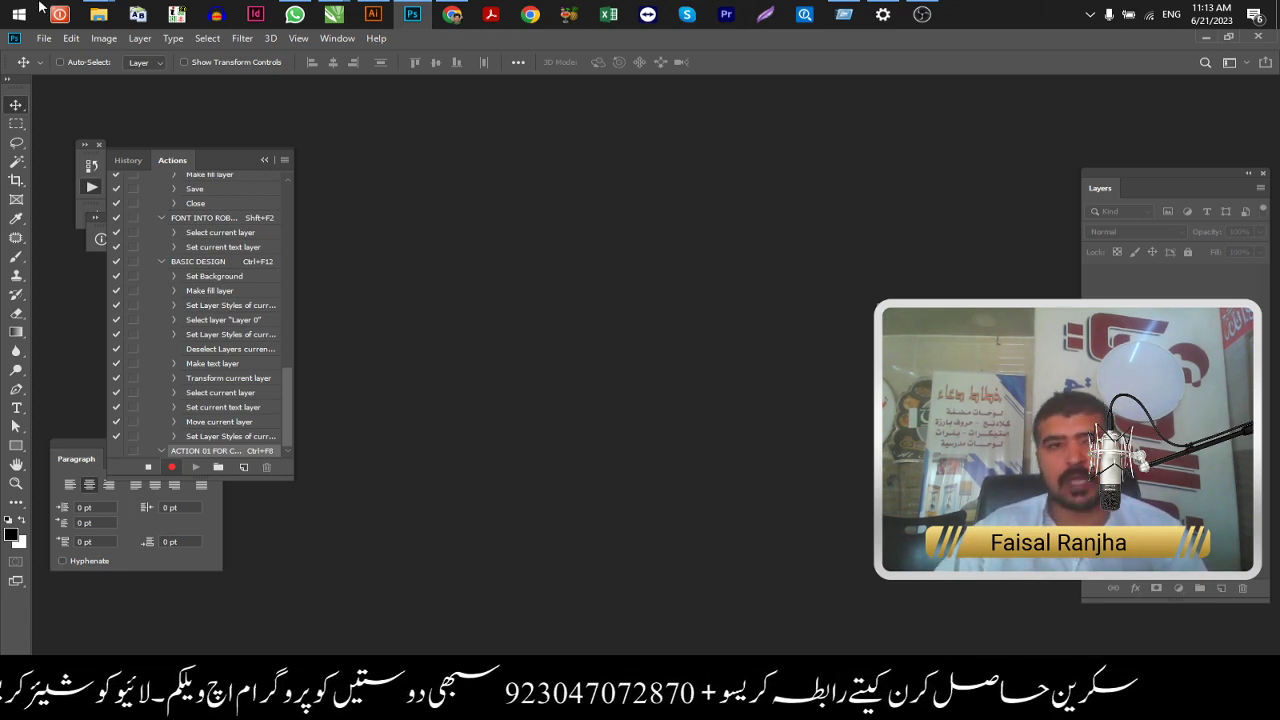
Step: Create a new document 3 inches wide by 2 inches high
click(43, 38)
click(55, 49)
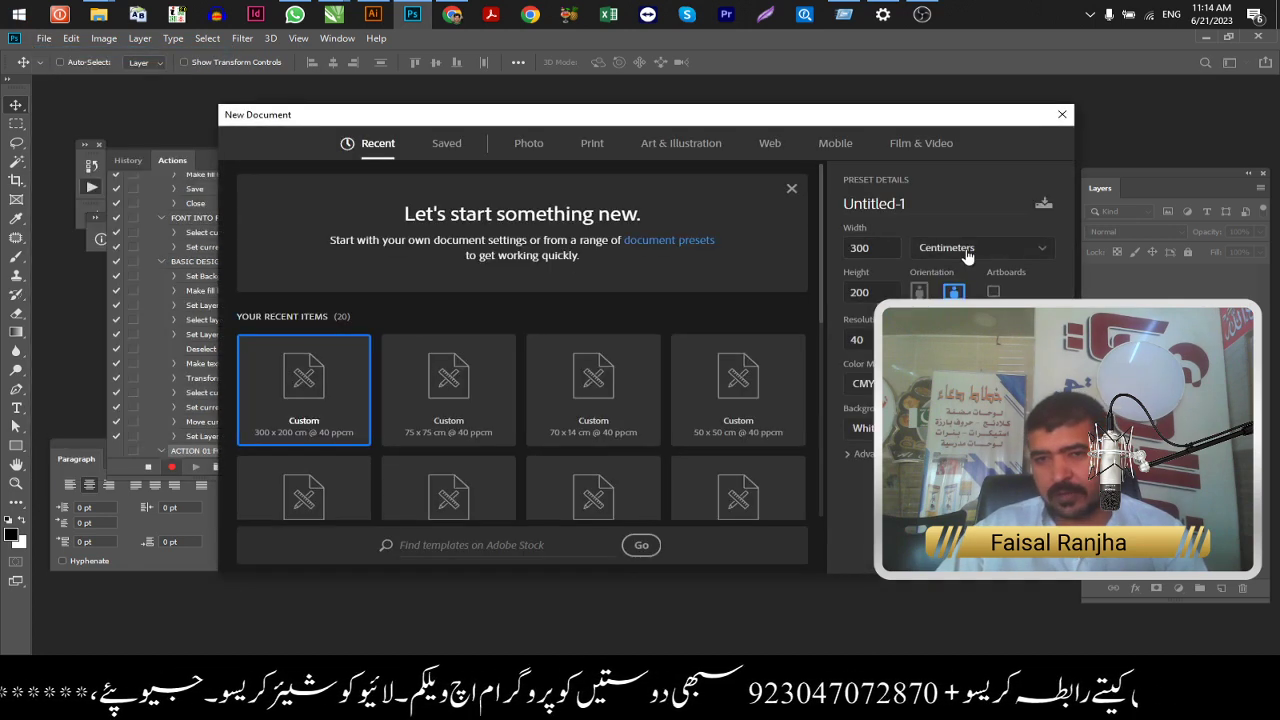
click(967, 257)
click(934, 296)
double_click(868, 248)
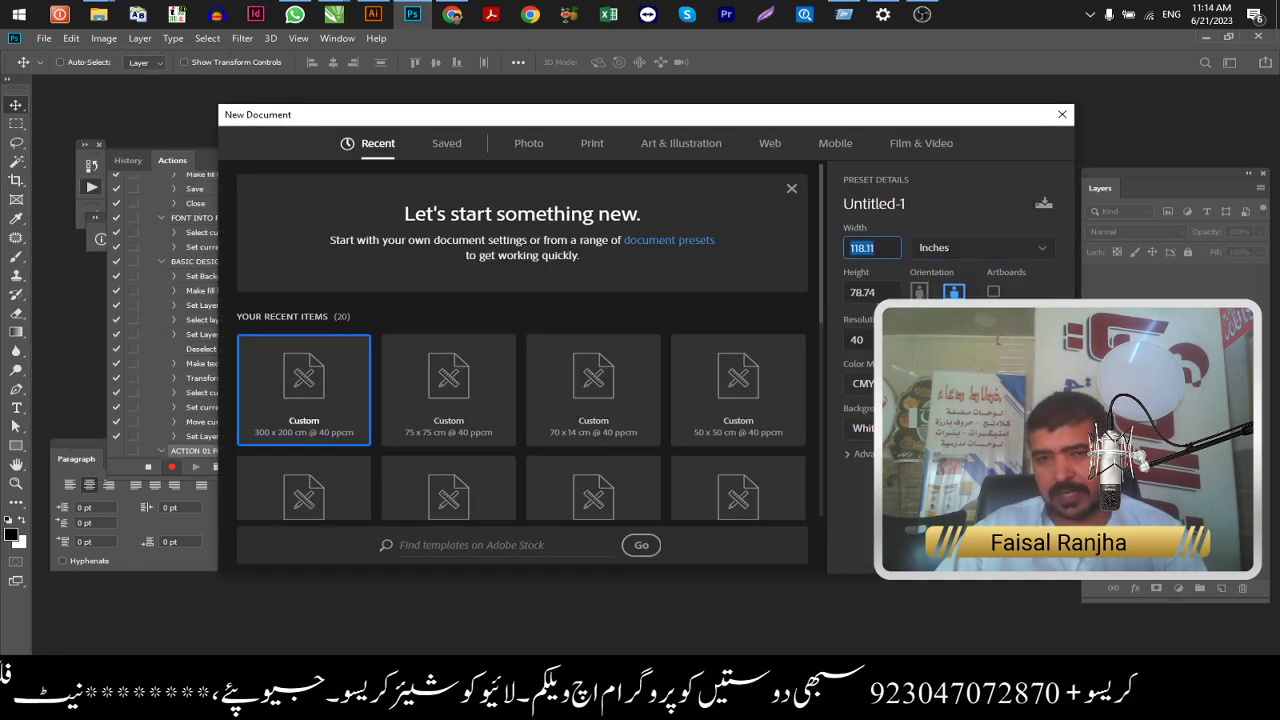
text(3)
key(Tab)
text(2.5)
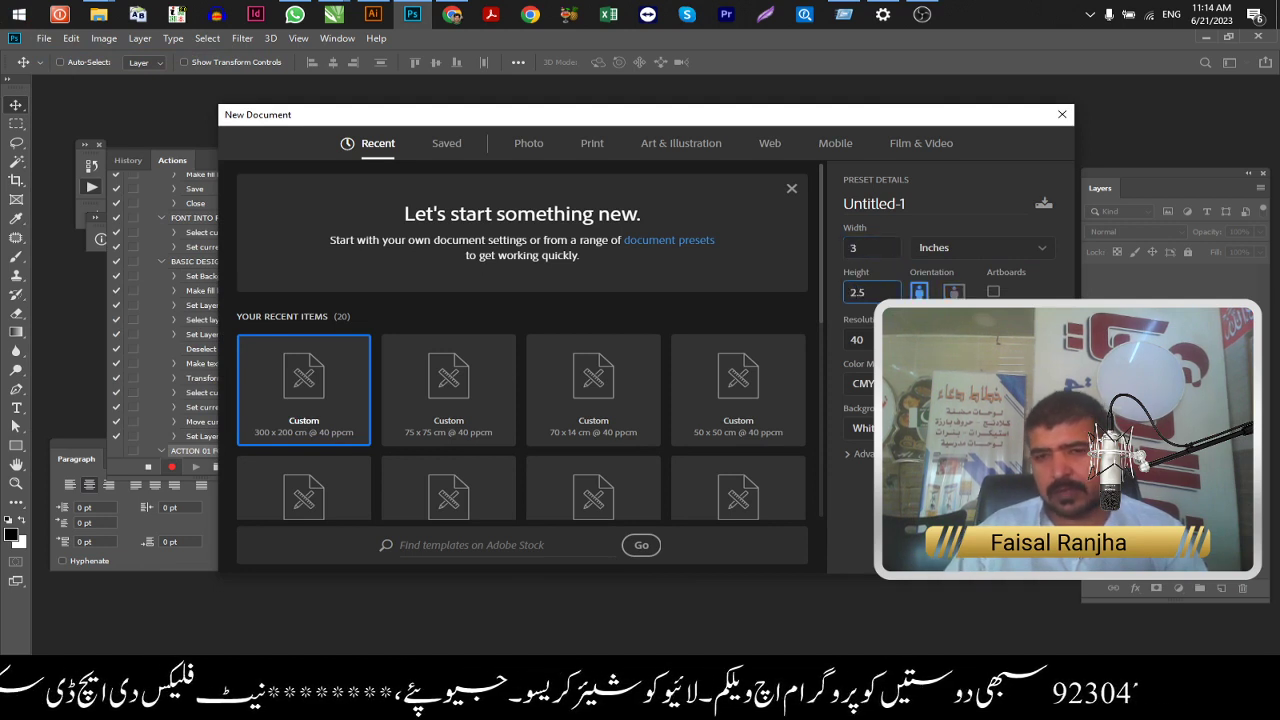
key(Return)
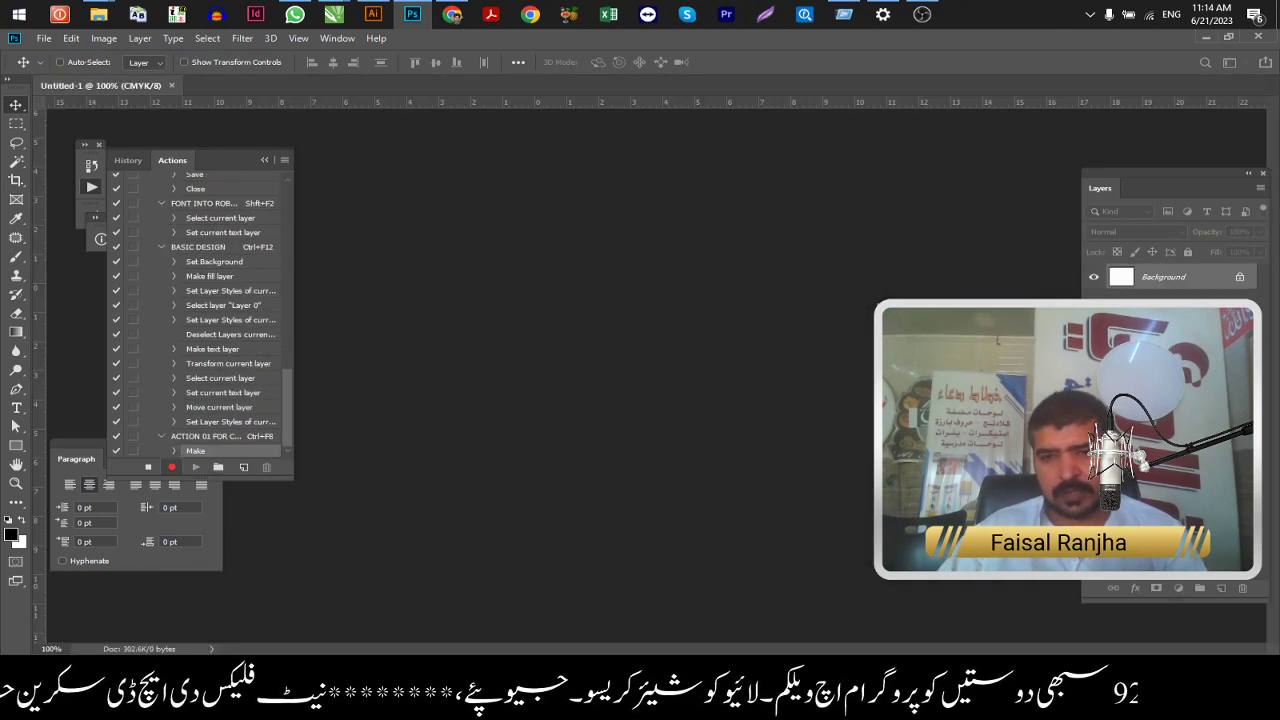
Step: Zoom to 200% and set the fixed-size rectangular marquee width to 1 cm
key(ctrl+plus)
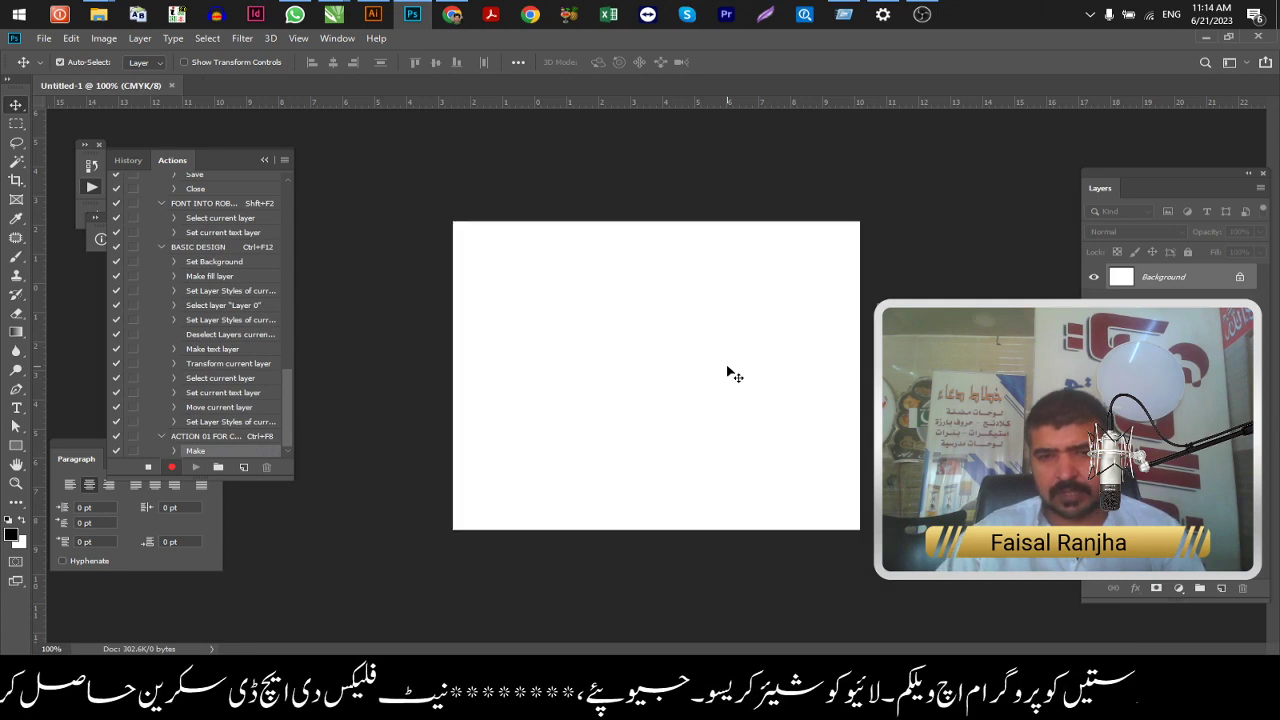
click(16, 124)
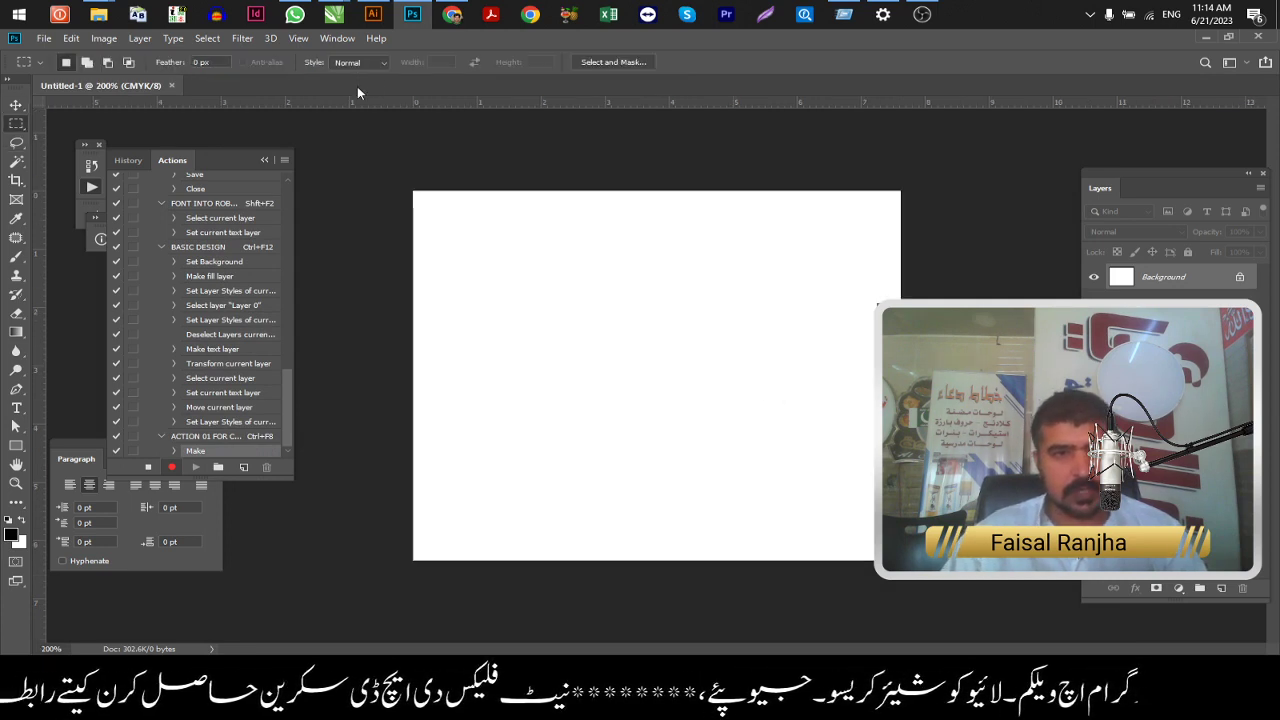
click(348, 92)
click(598, 214)
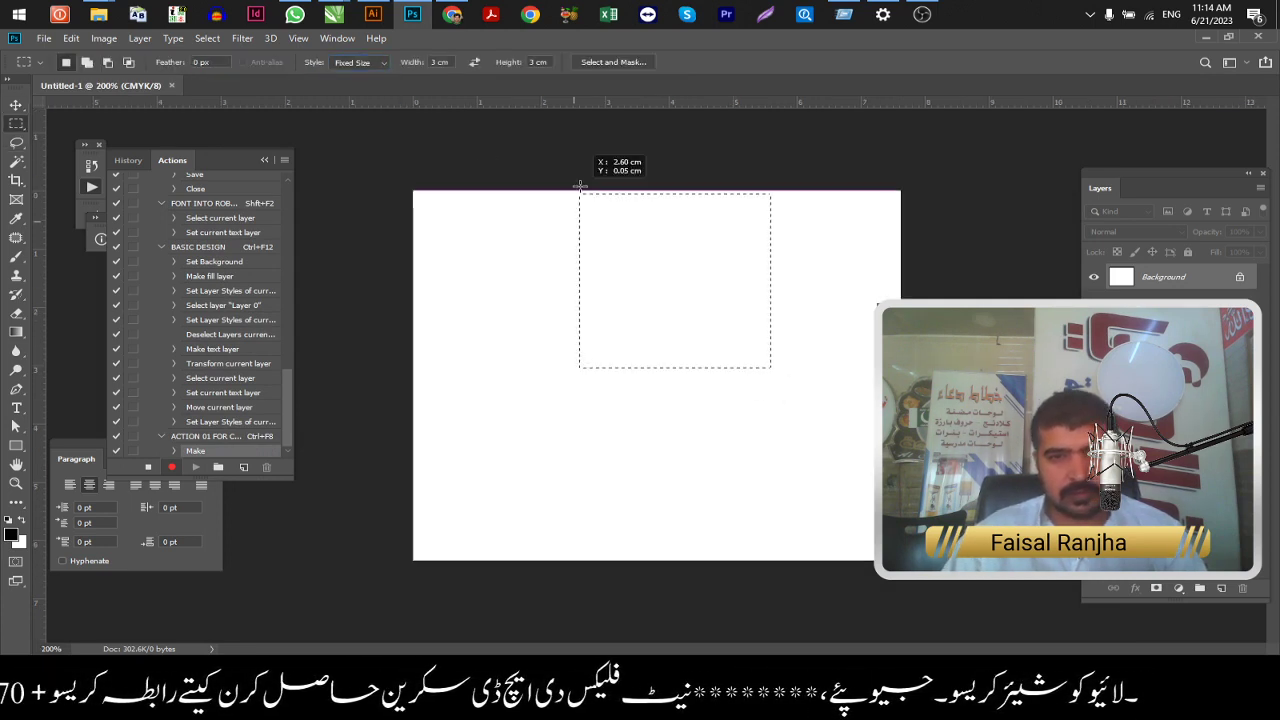
click(580, 191)
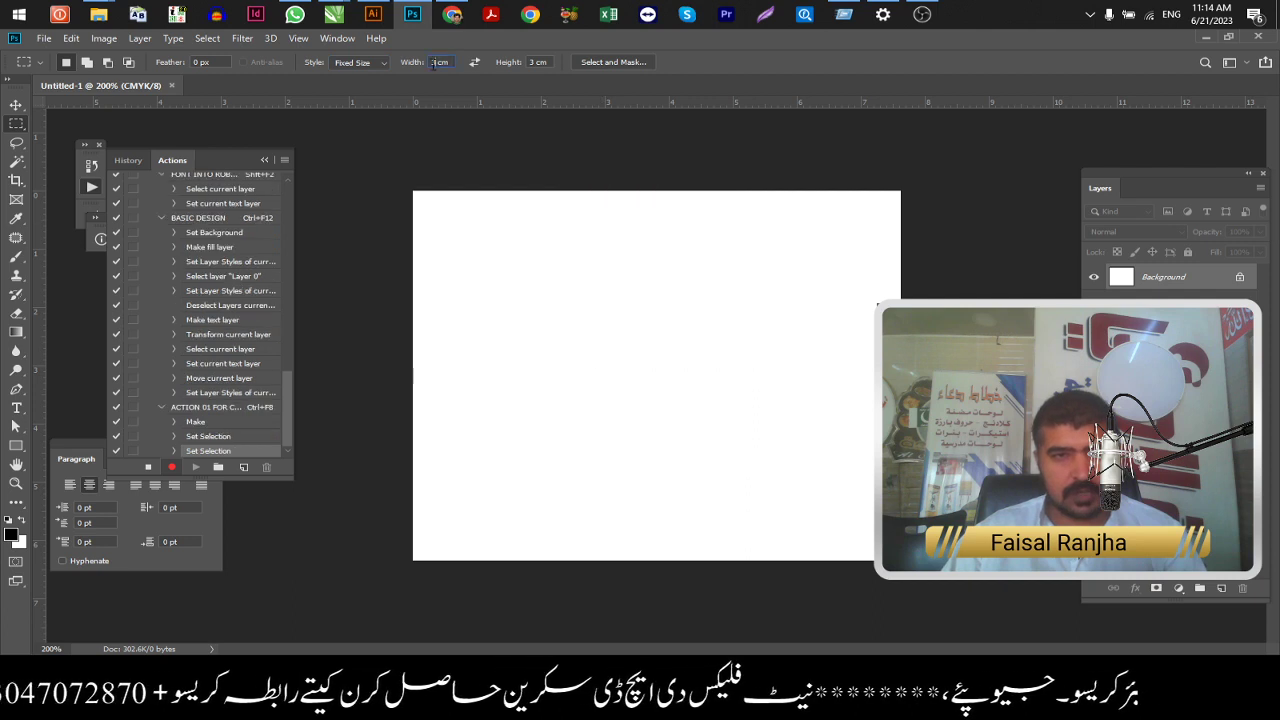
text(1)
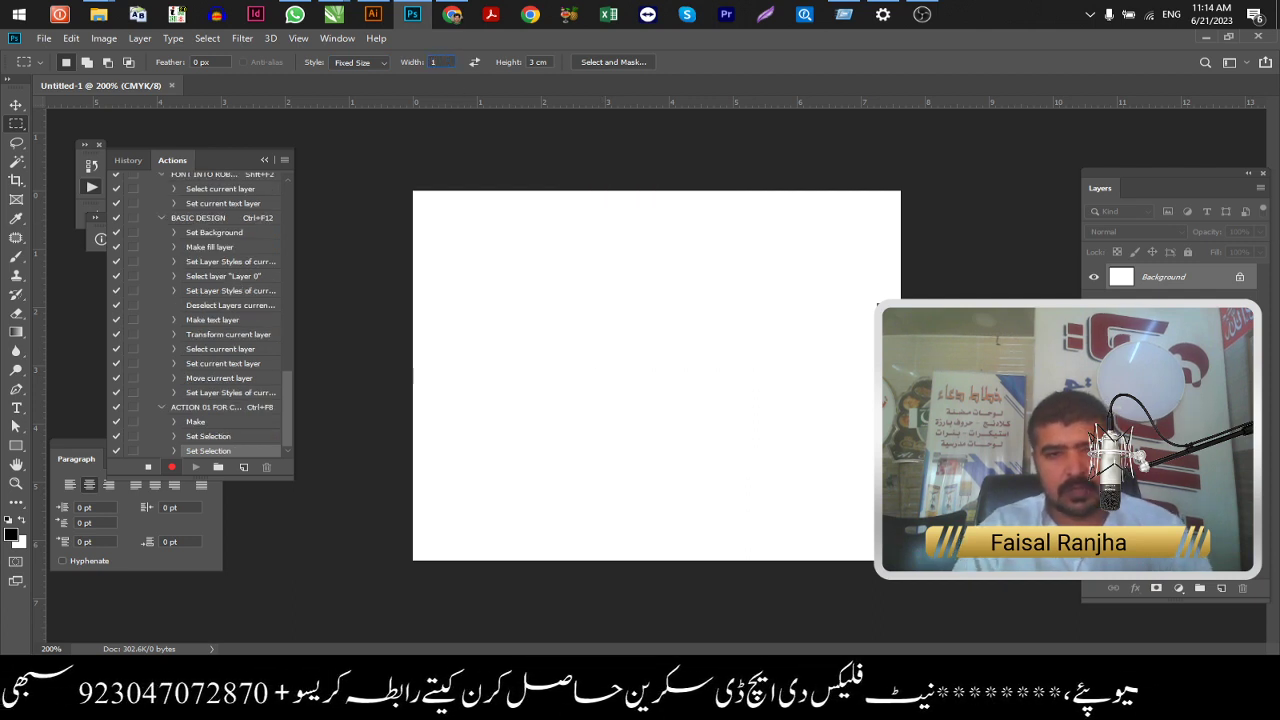
key(Return)
key(Return)
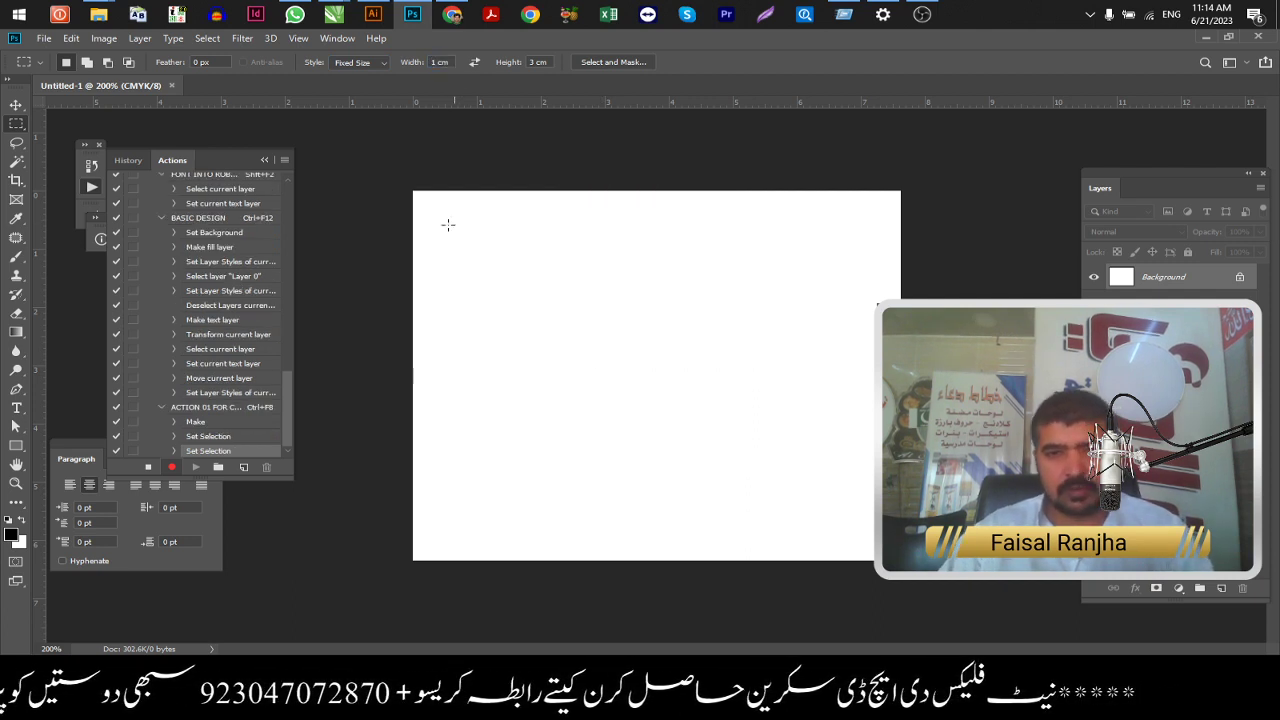
key(v)
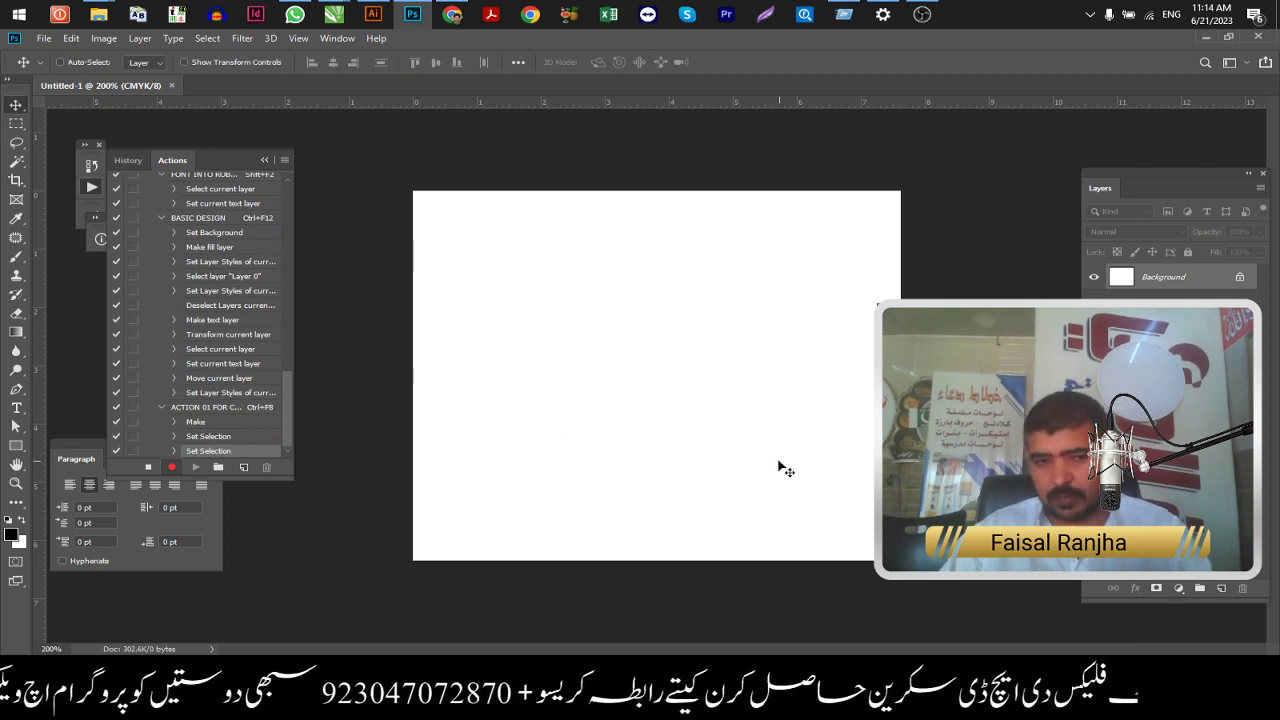
Step: Draw three black rectangles: a tall one, a wide one at its top right, and a small square
click(16, 445)
drag(578, 320, 713, 532)
drag(665, 269, 834, 352)
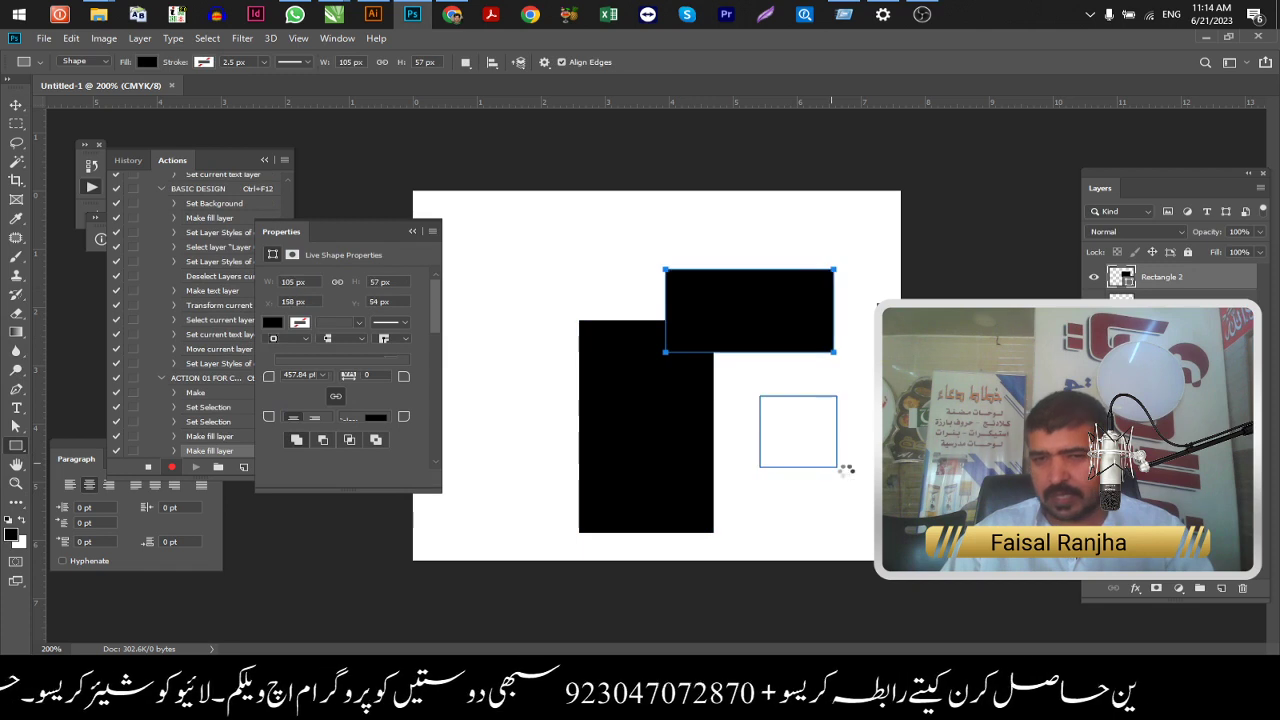
drag(760, 396, 838, 467)
click(16, 104)
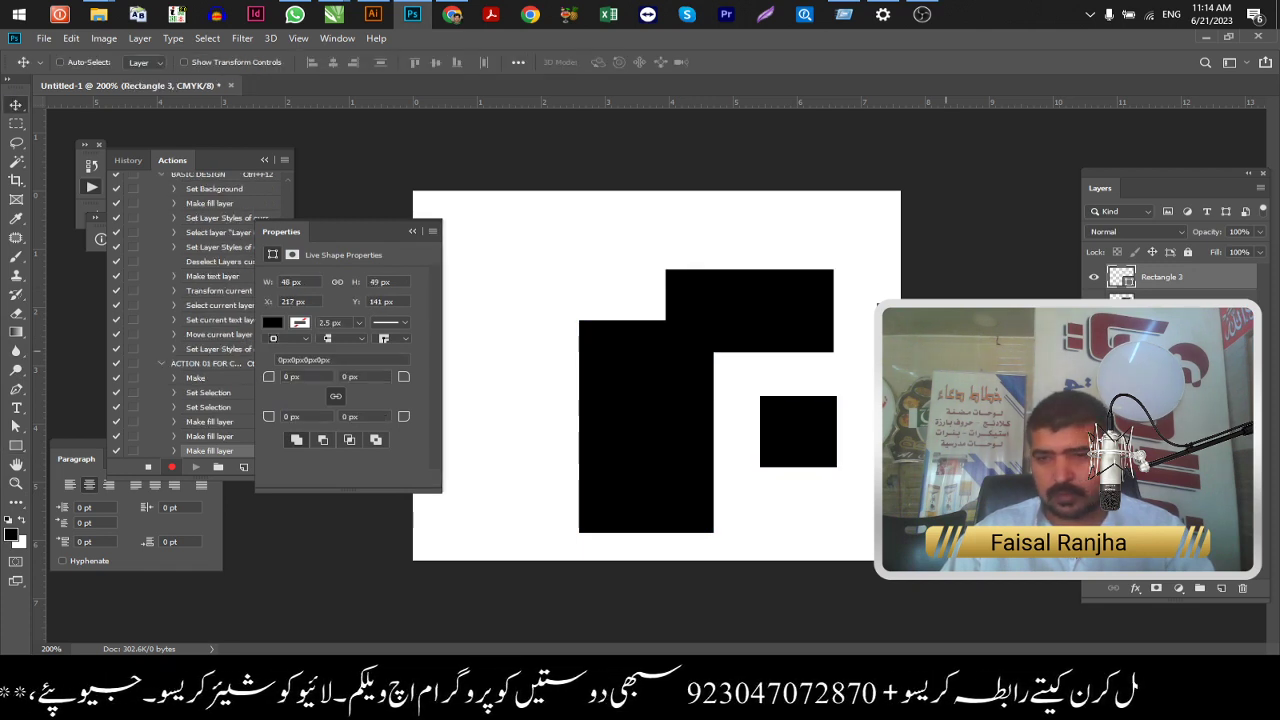
Step: Give the wide rectangle a red Color Overlay layer style
double_click(1200, 297)
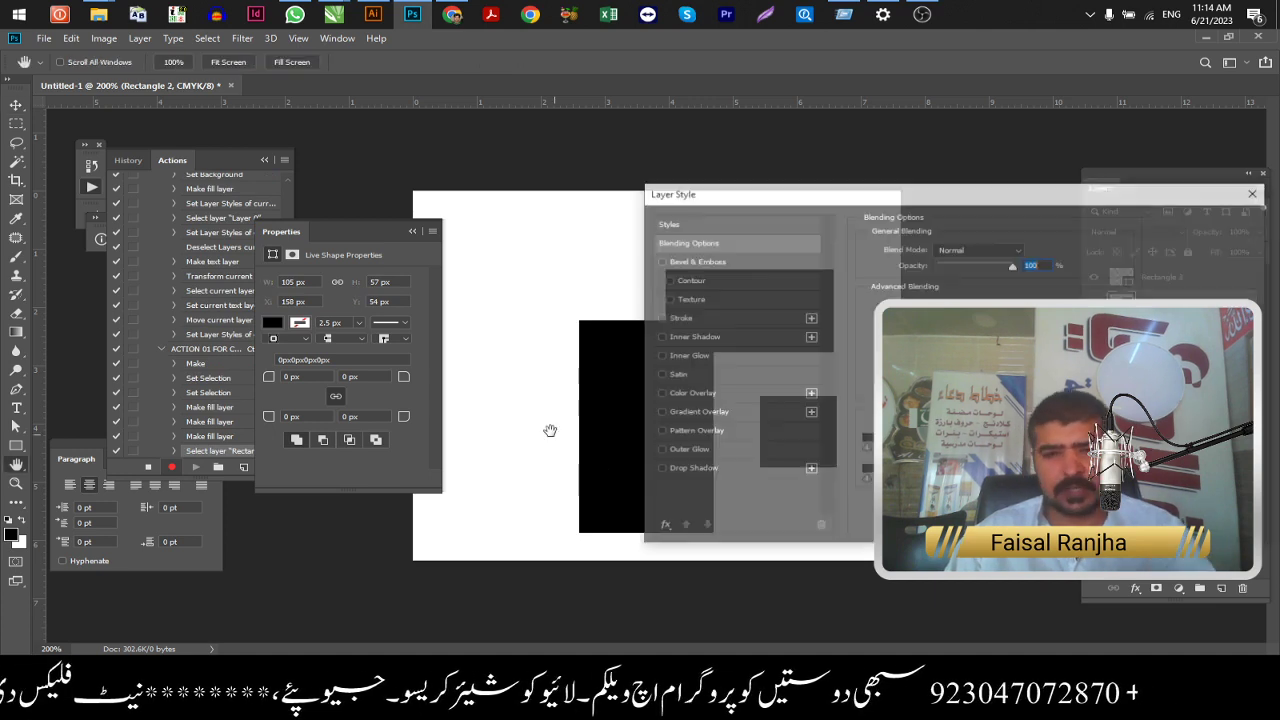
click(700, 393)
click(1028, 251)
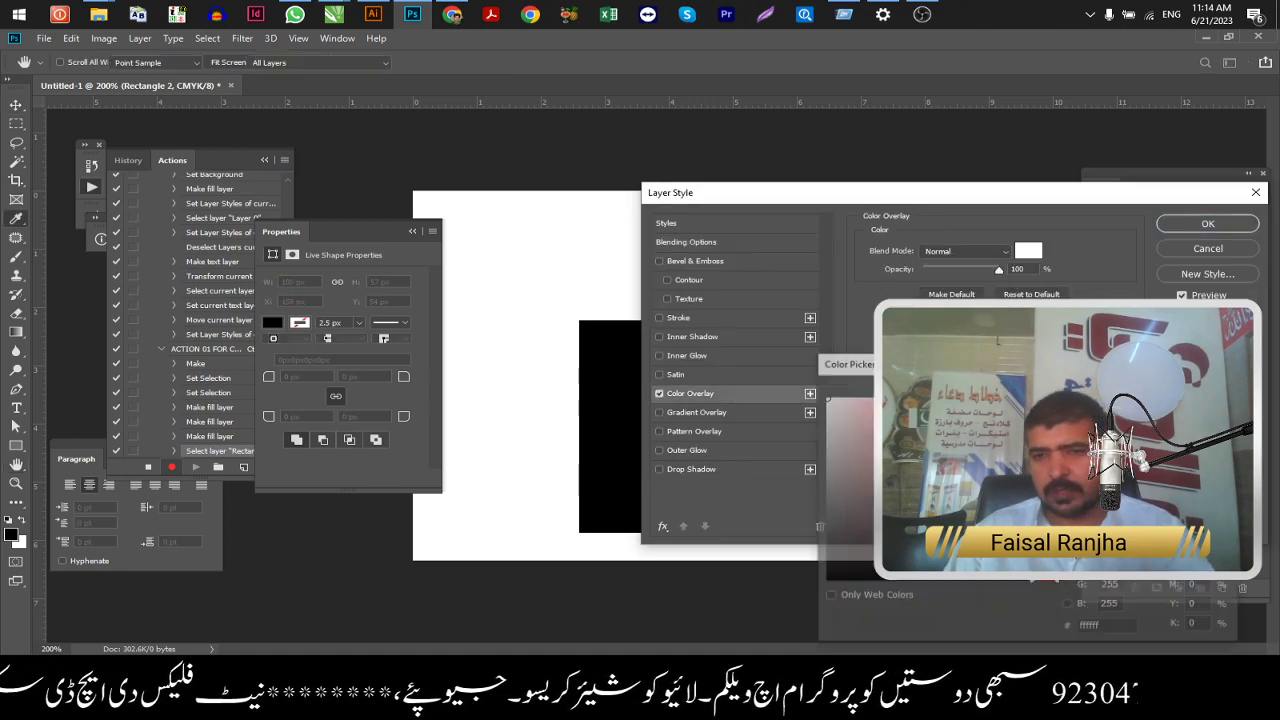
click(1190, 385)
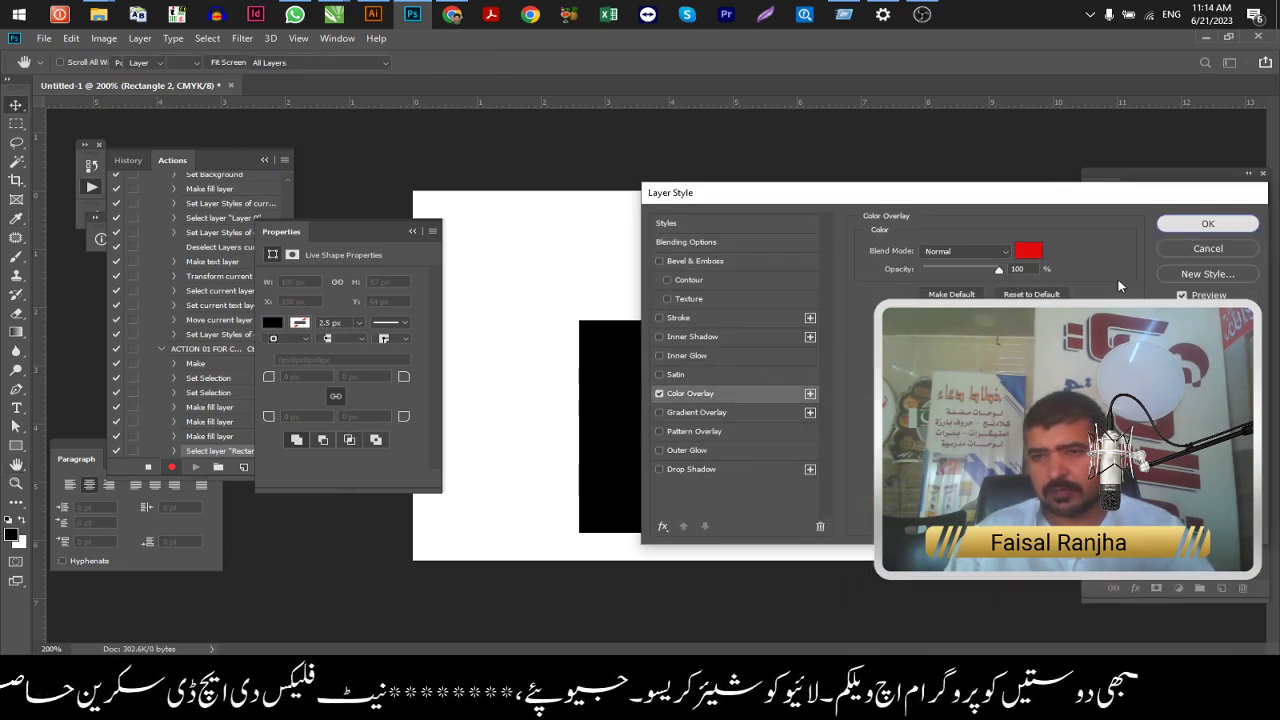
click(1208, 223)
Step: Give the tall rectangle a blue Color Overlay layer style
click(690, 440)
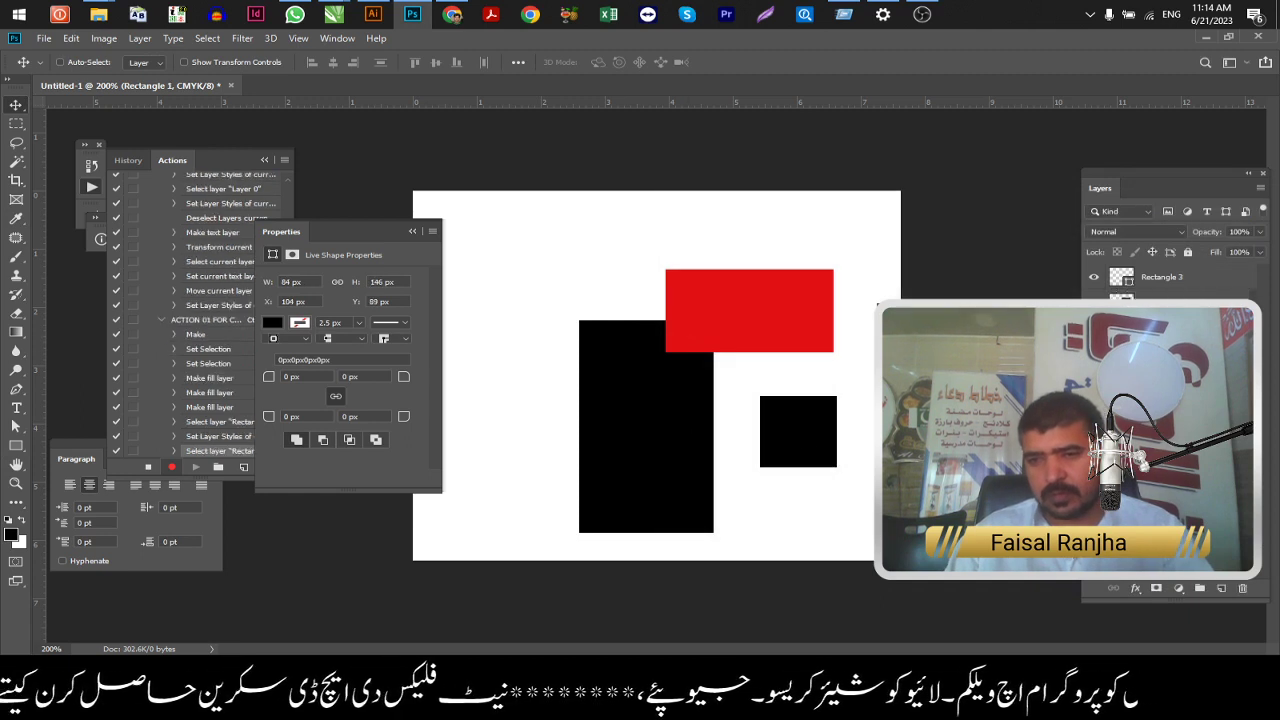
double_click(775, 350)
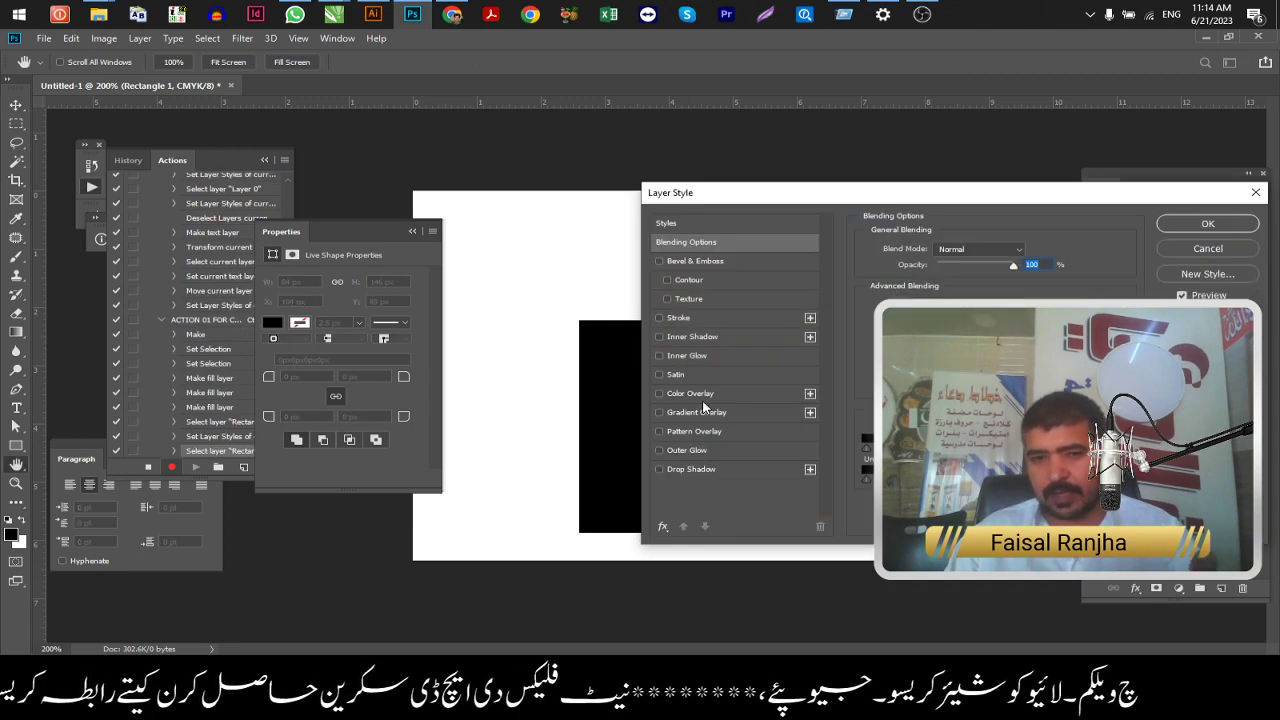
click(724, 397)
click(1028, 250)
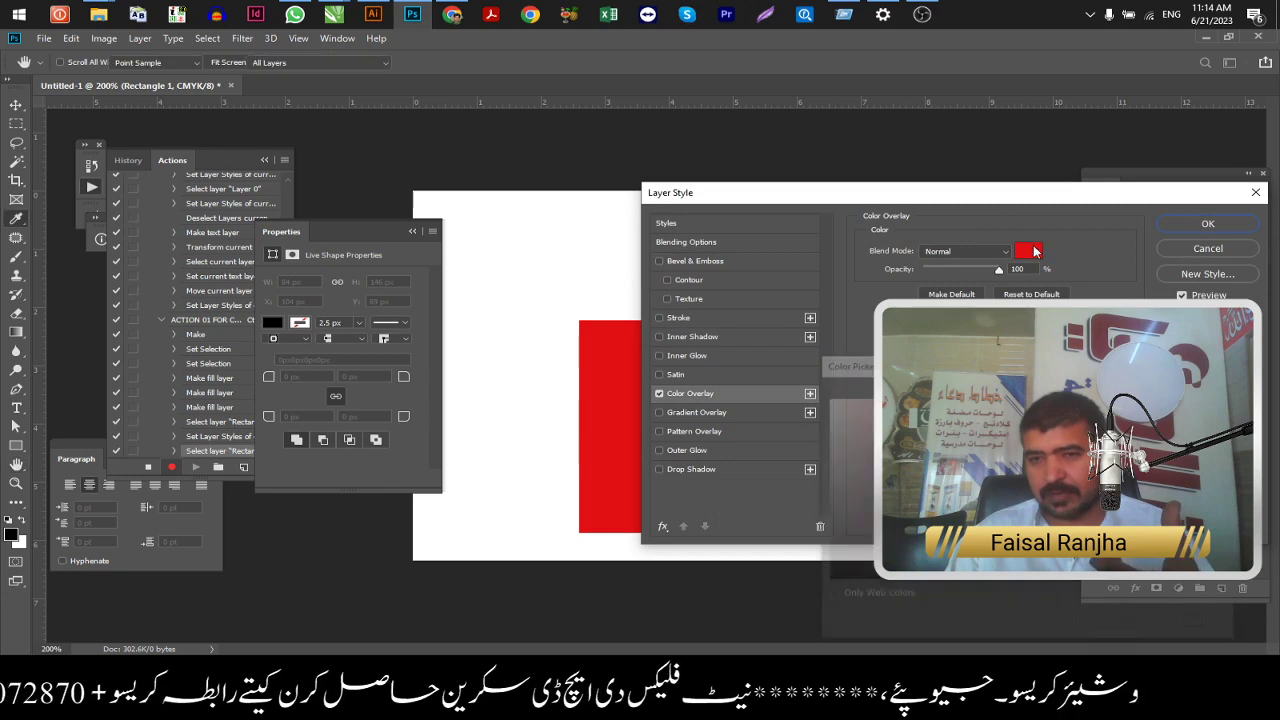
drag(1095, 400, 1095, 443)
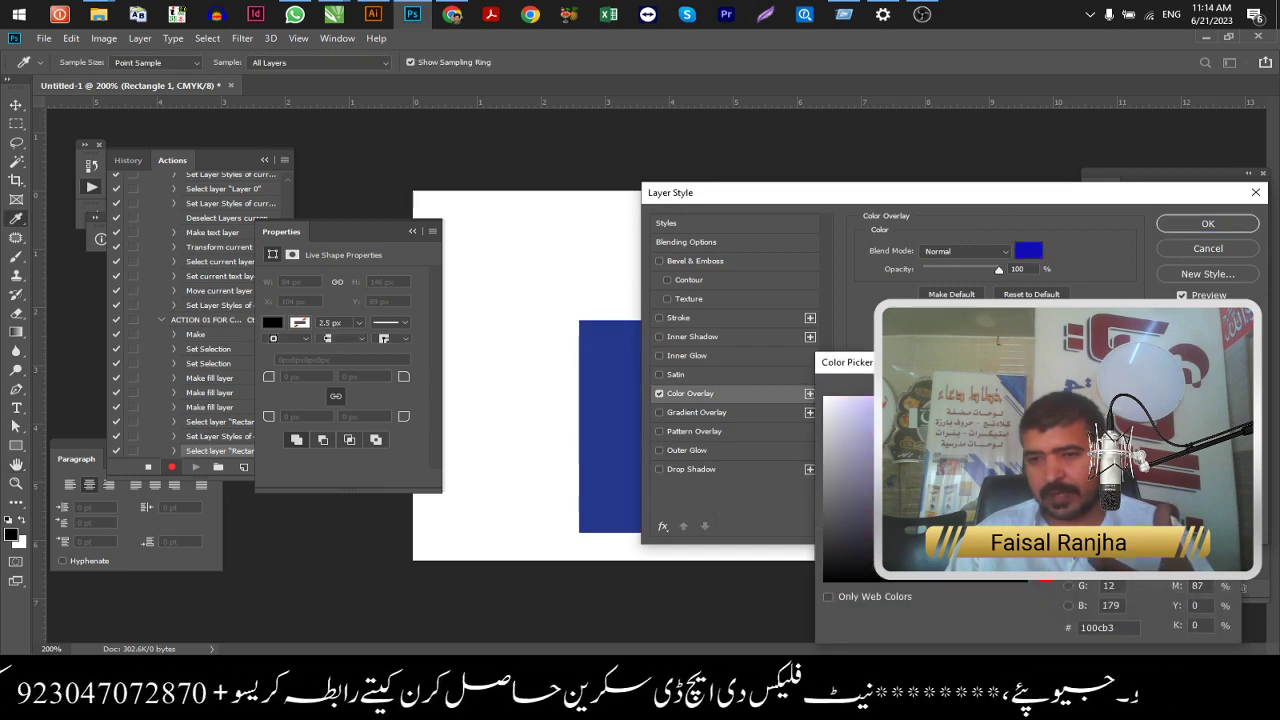
click(1205, 385)
click(1208, 223)
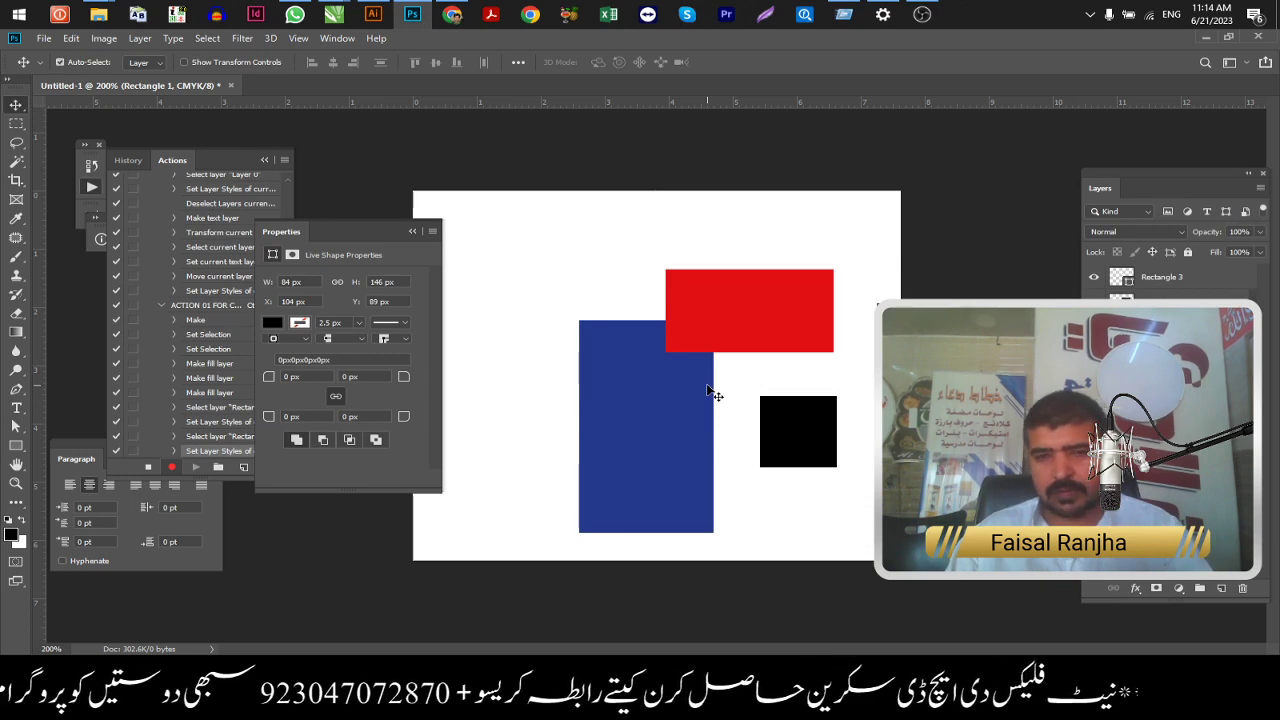
key(ctrl+s)
Step: Save the colour design on the Desktop as 1-.psd and close the document
click(65, 142)
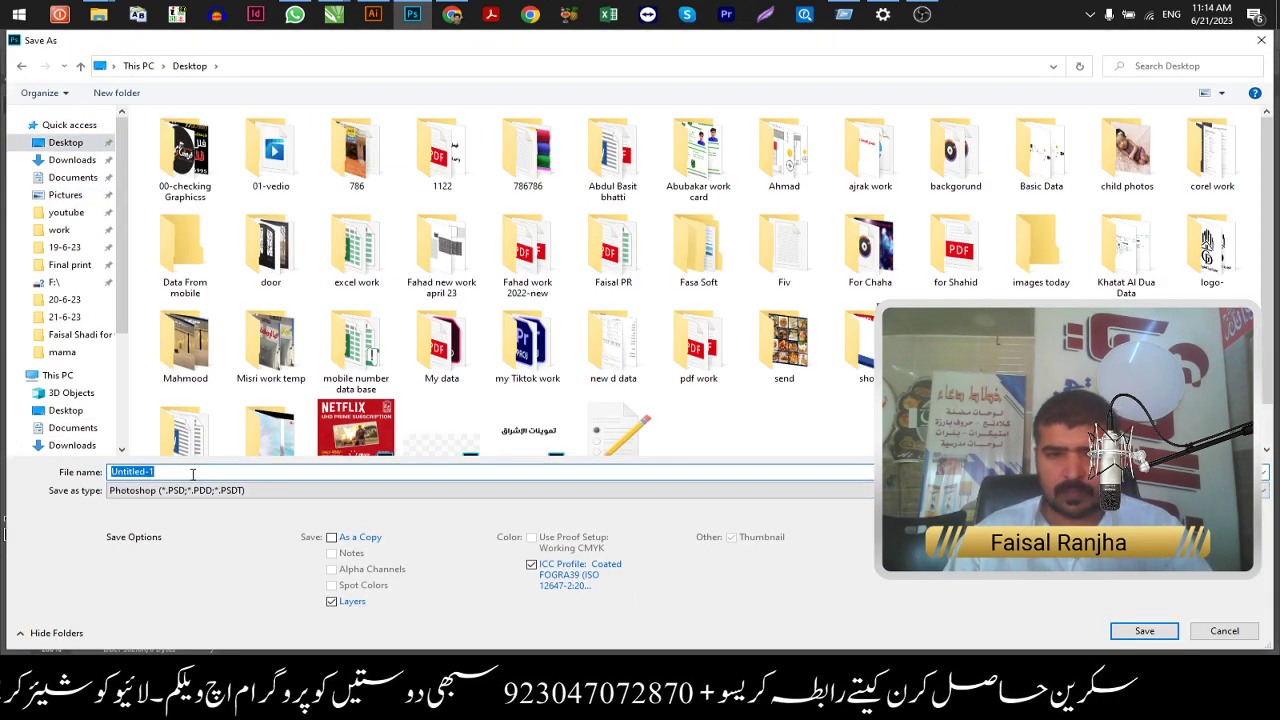
text(1)
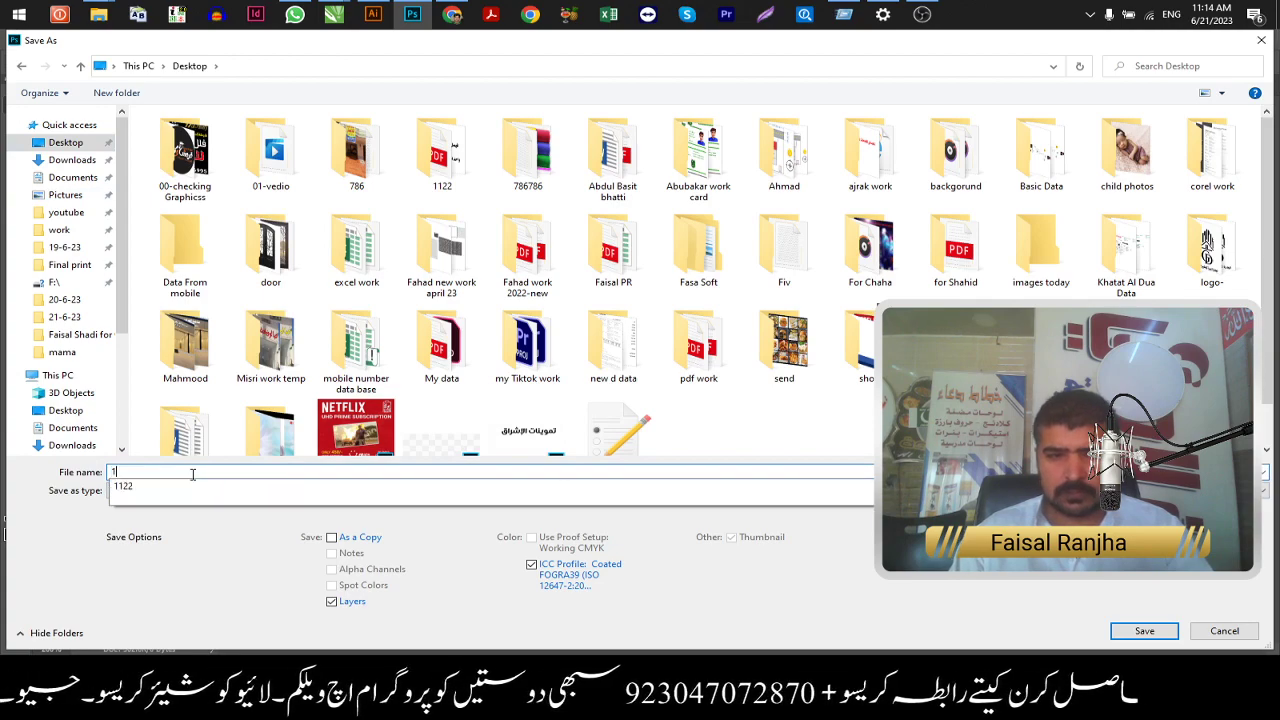
text(-)
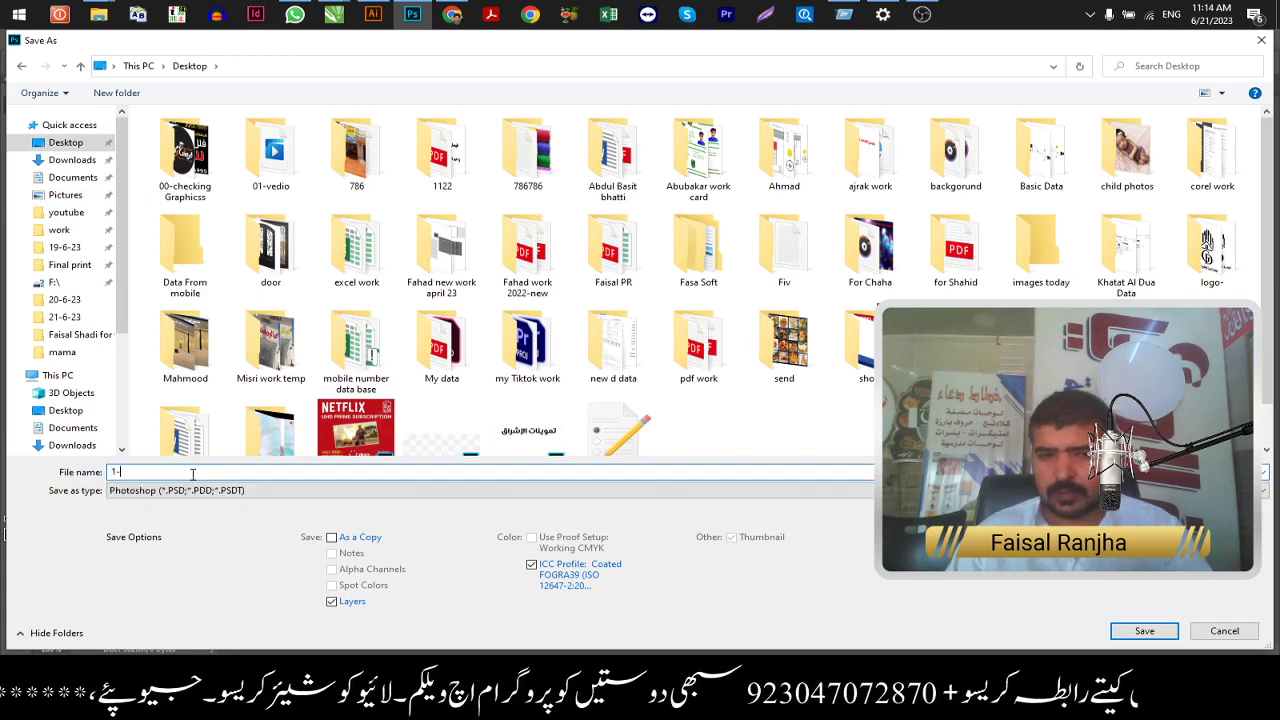
key(Return)
key(Return)
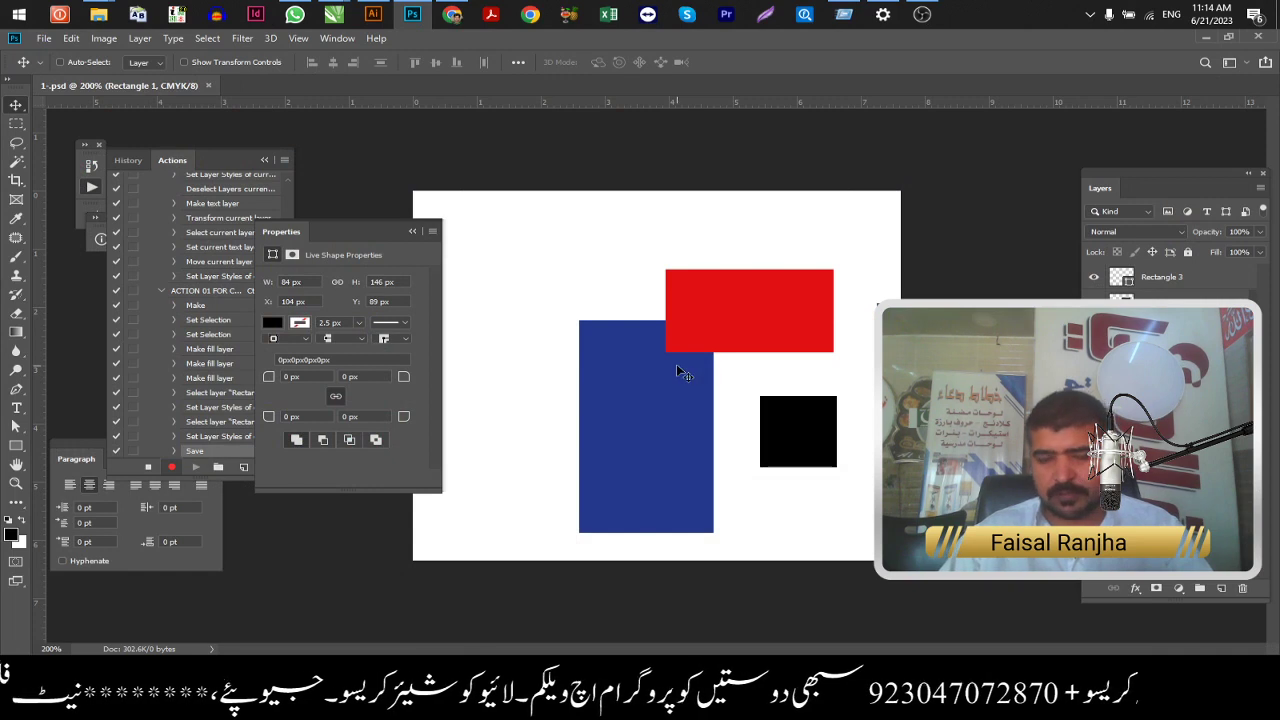
key(ctrl+w)
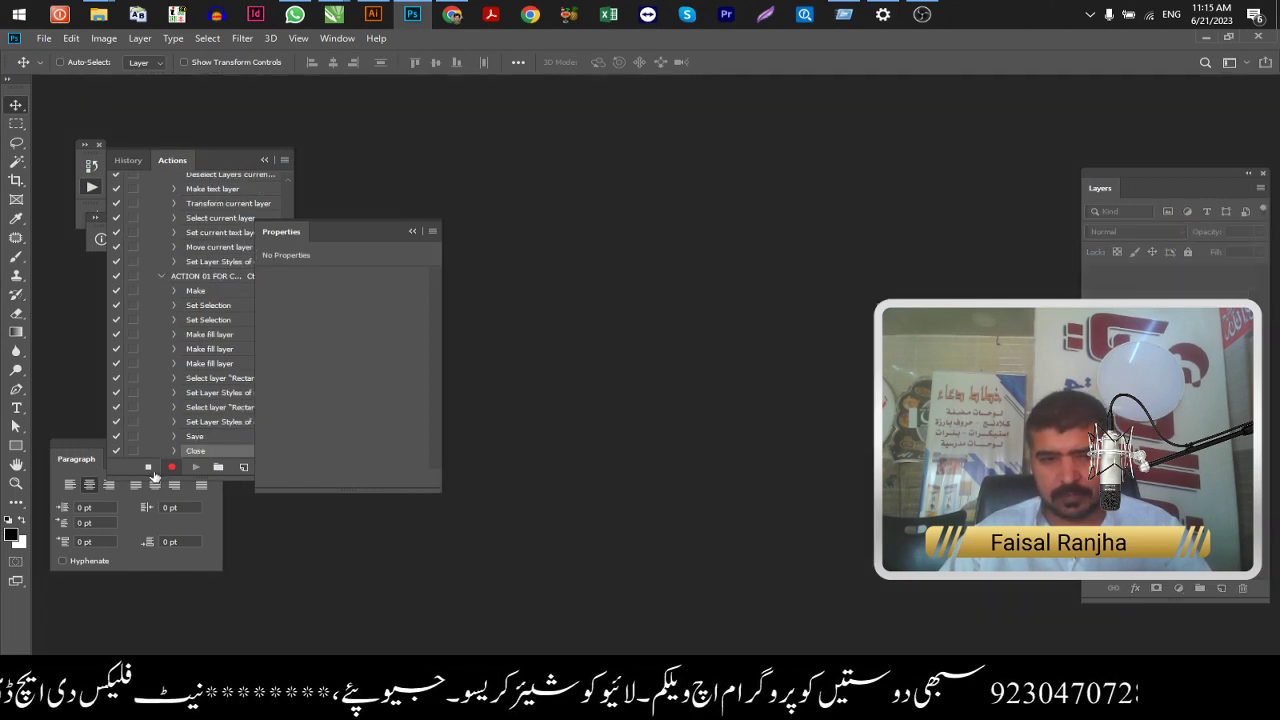
Step: Stop recording the action in the Actions panel
click(148, 467)
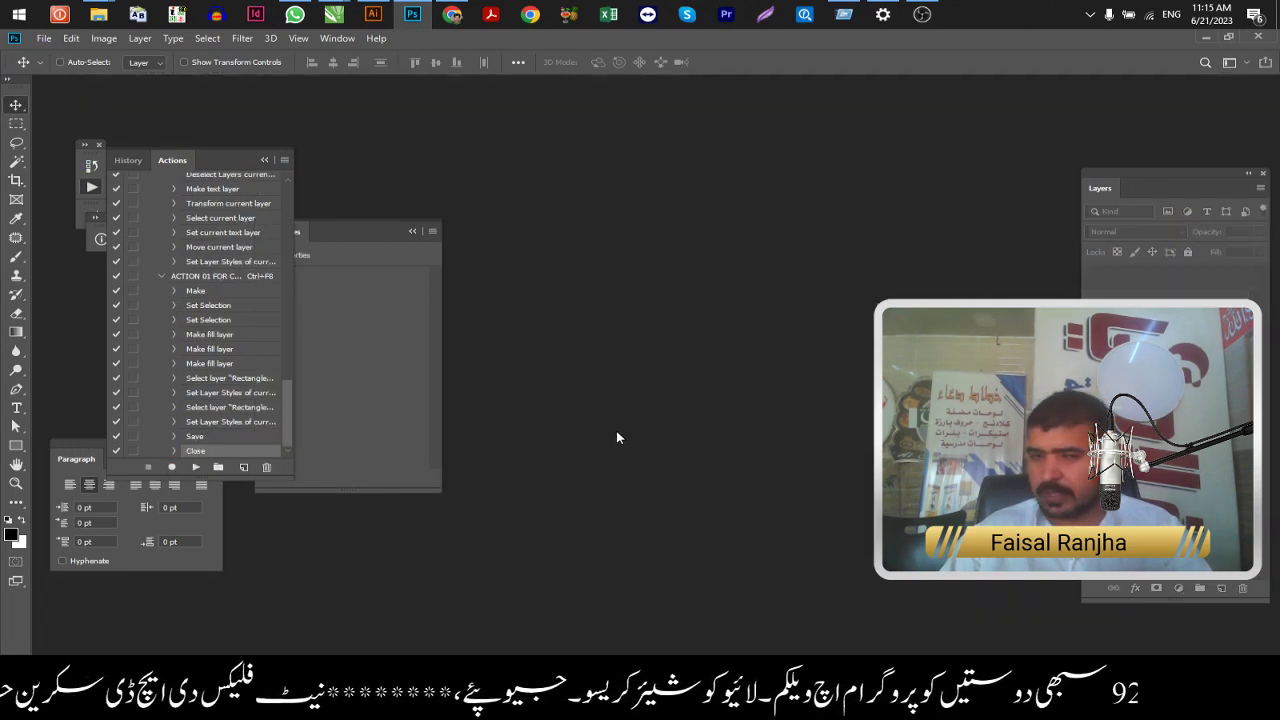
click(46, 39)
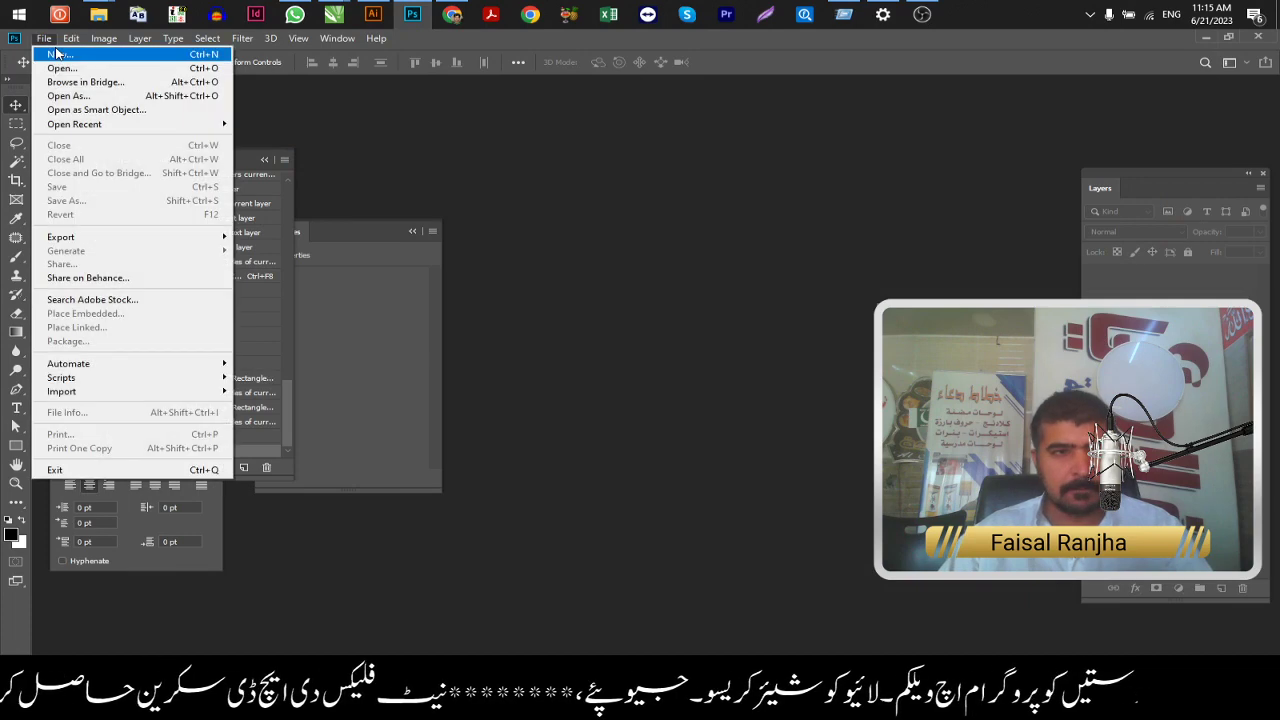
key(Escape)
Step: Create and close a 3 x 2.5 in test document, then play the action with Ctrl+F8
key(ctrl+n)
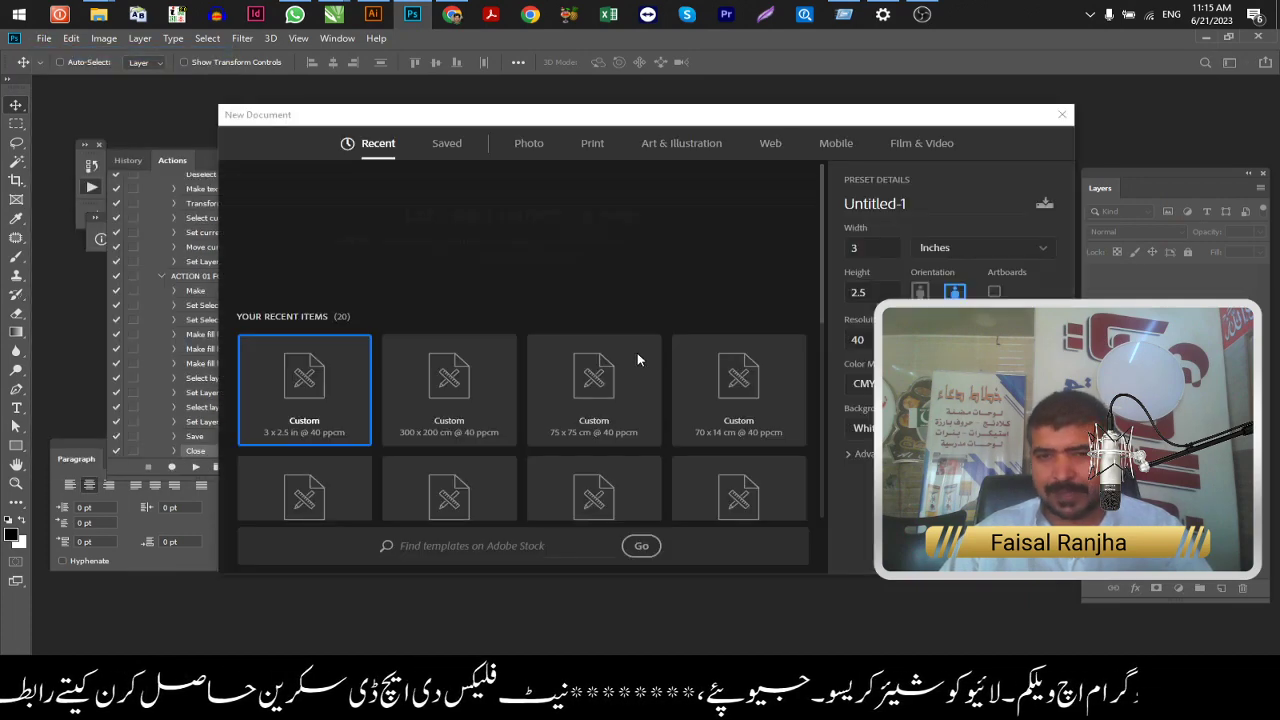
key(Return)
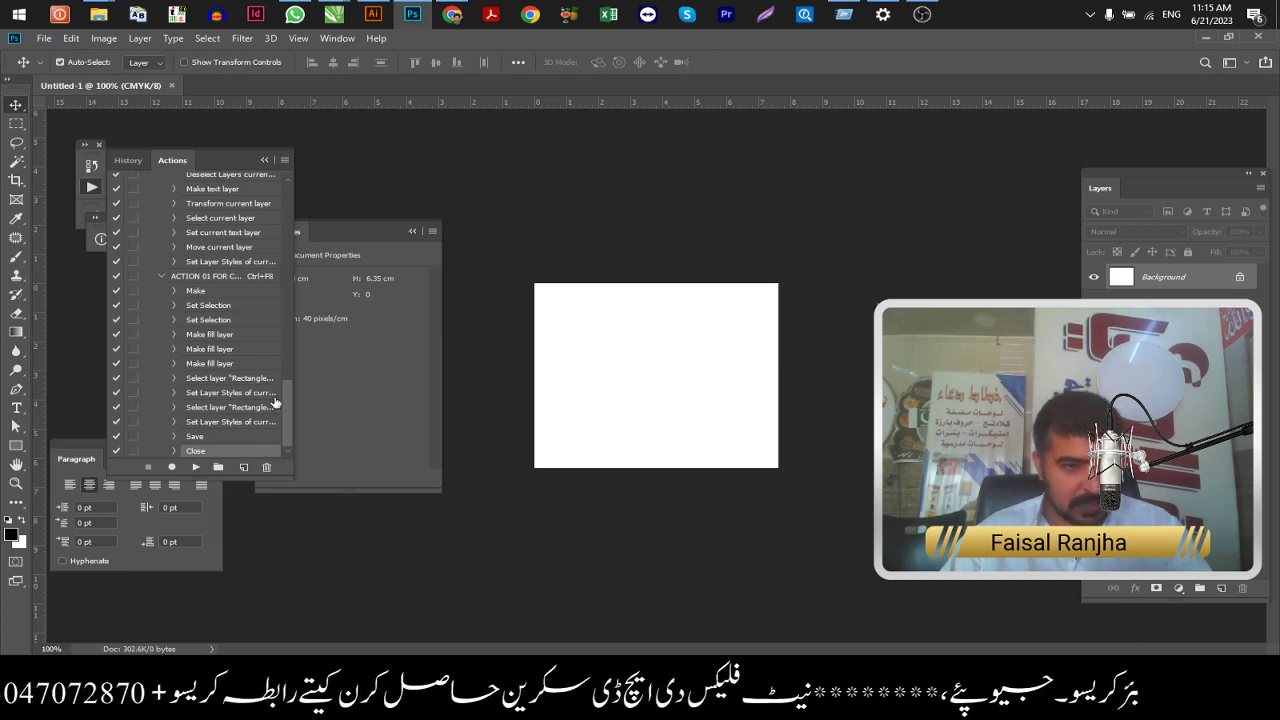
key(ctrl+w)
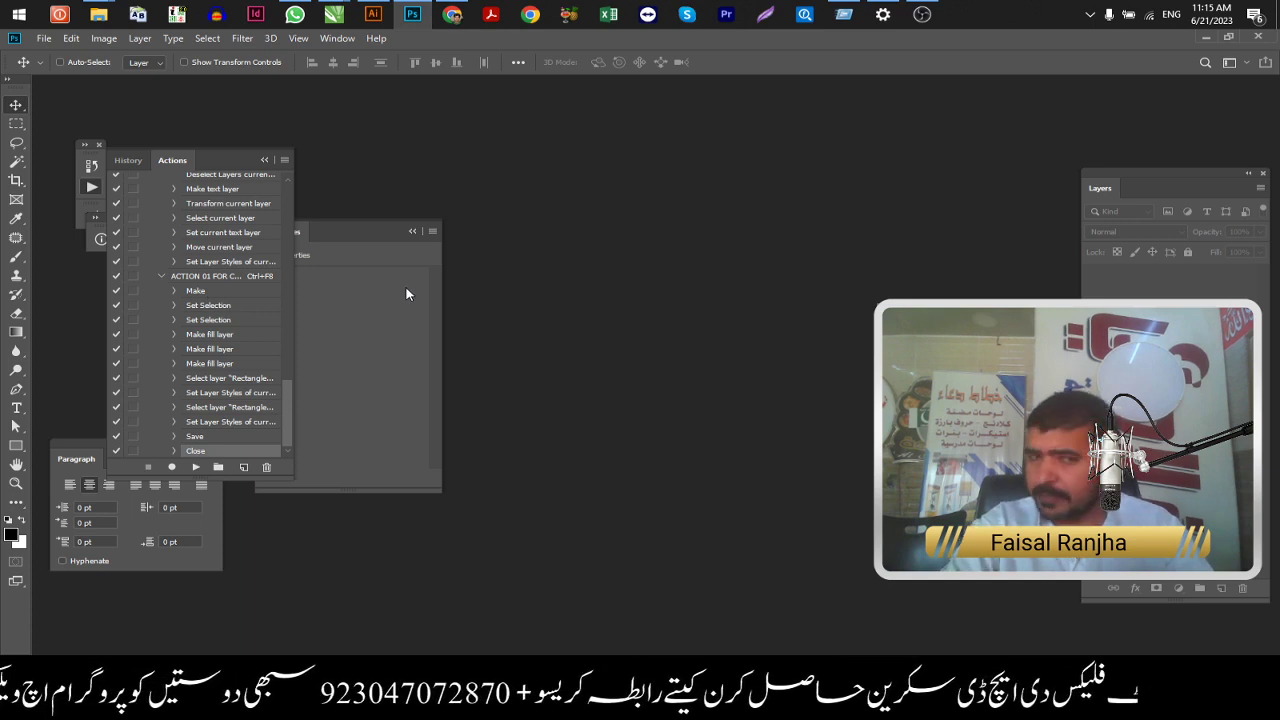
key(ctrl+F8)
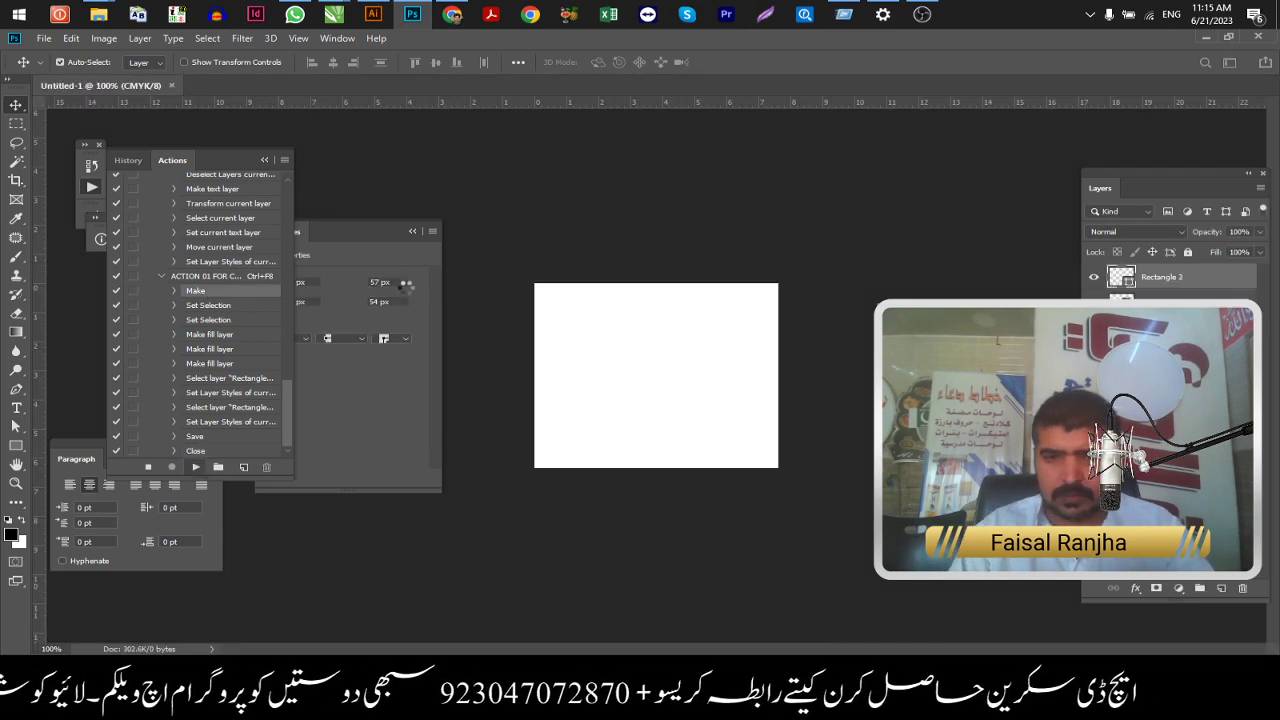
Step: Go to the Windows desktop, then return to Photoshop
key(super+d)
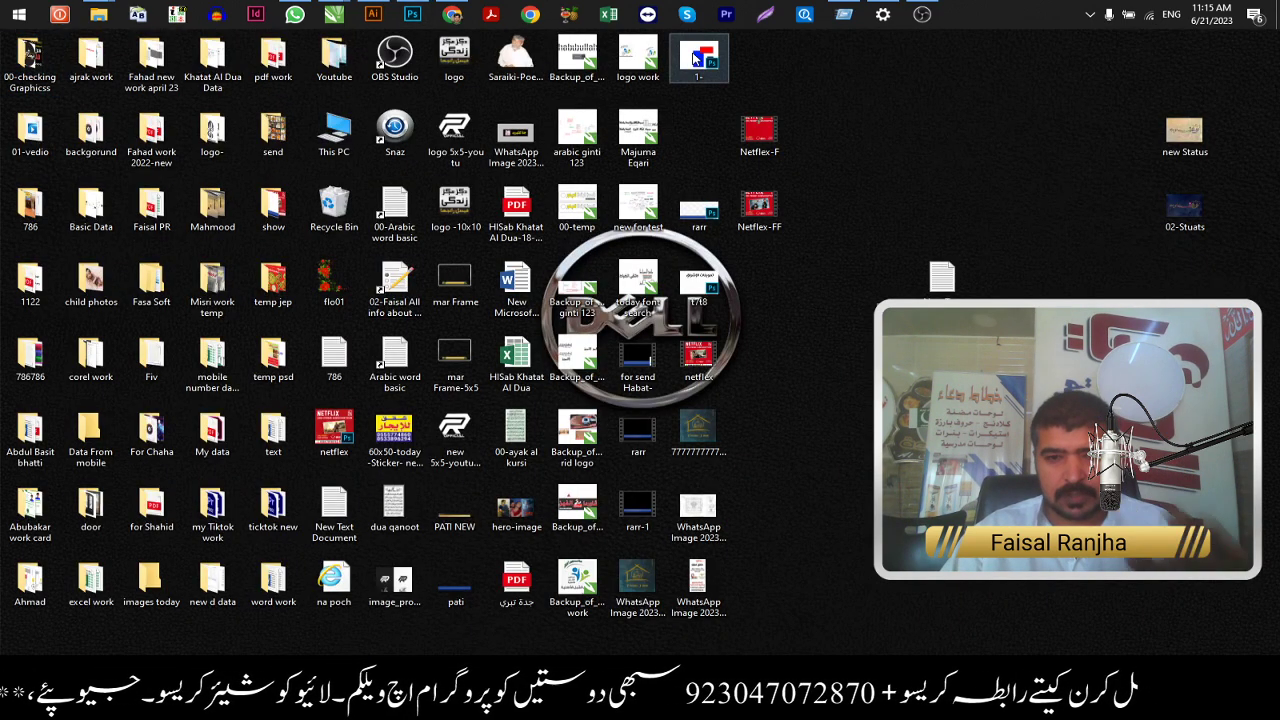
key(Delete)
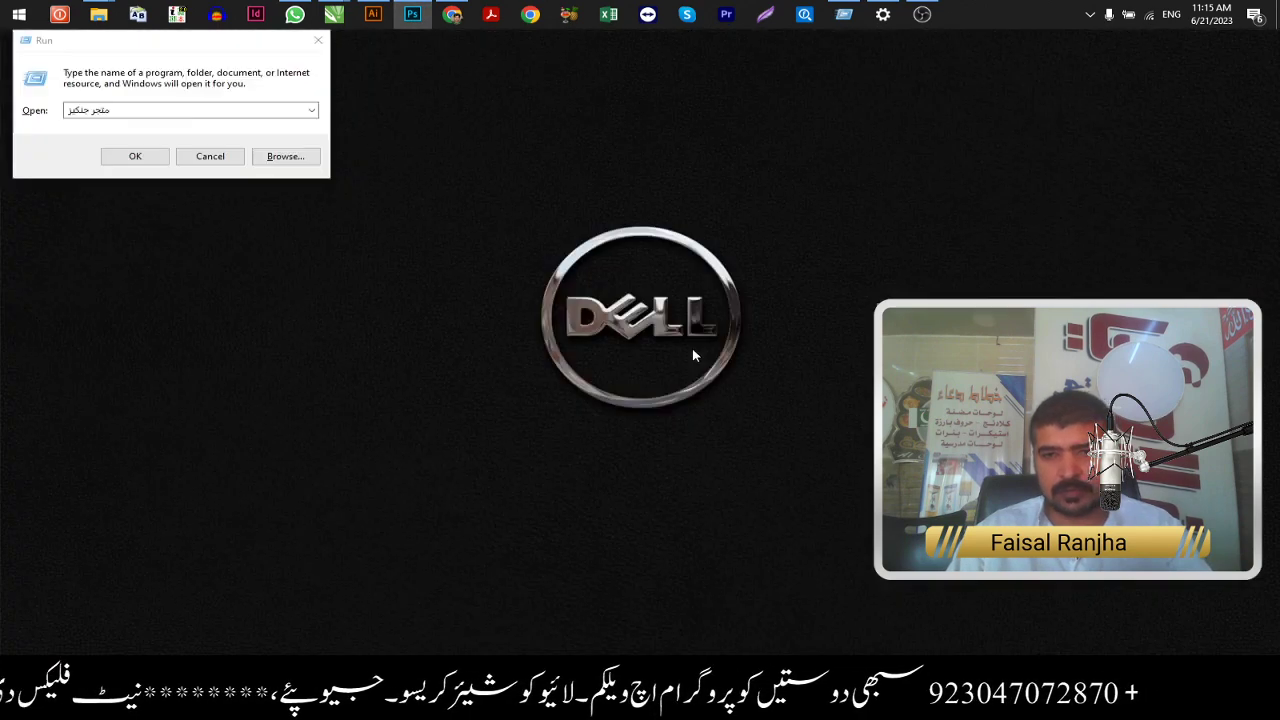
key(alt+Tab)
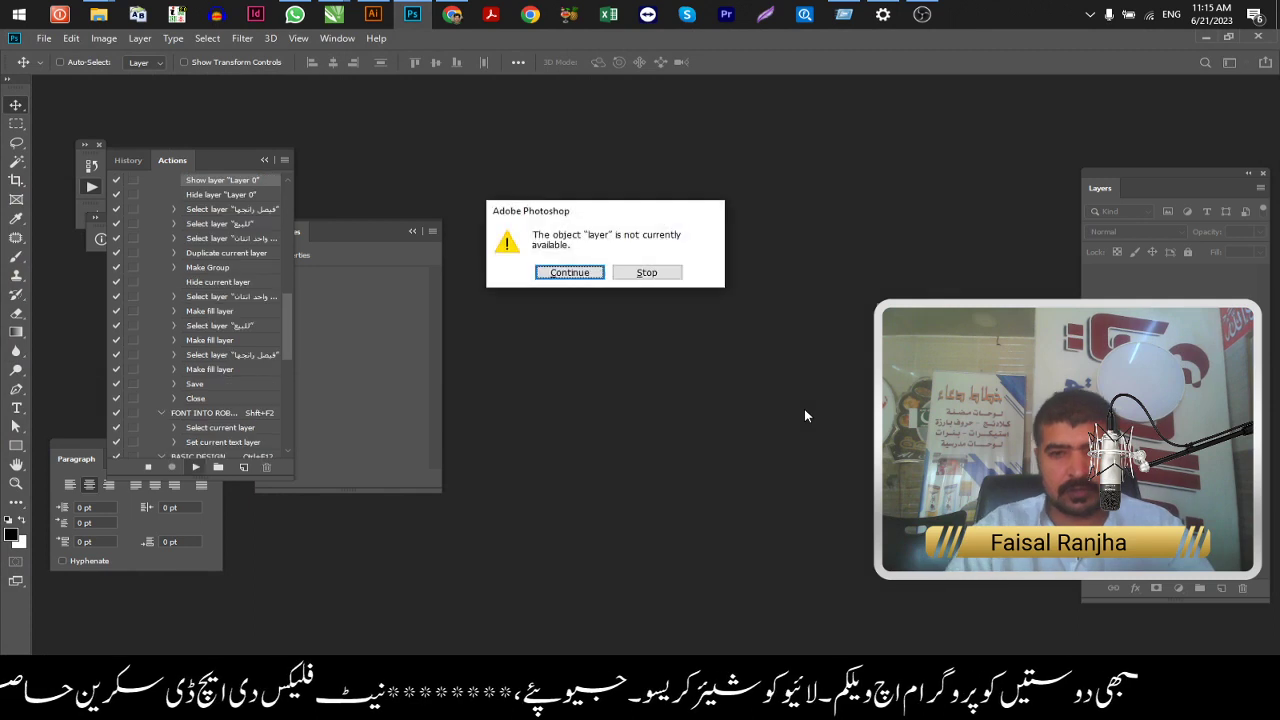
Step: Continue past the missing-layer and unavailable-command errors and replay ACTION 01 FOR COLOR
key(Return)
key(Return)
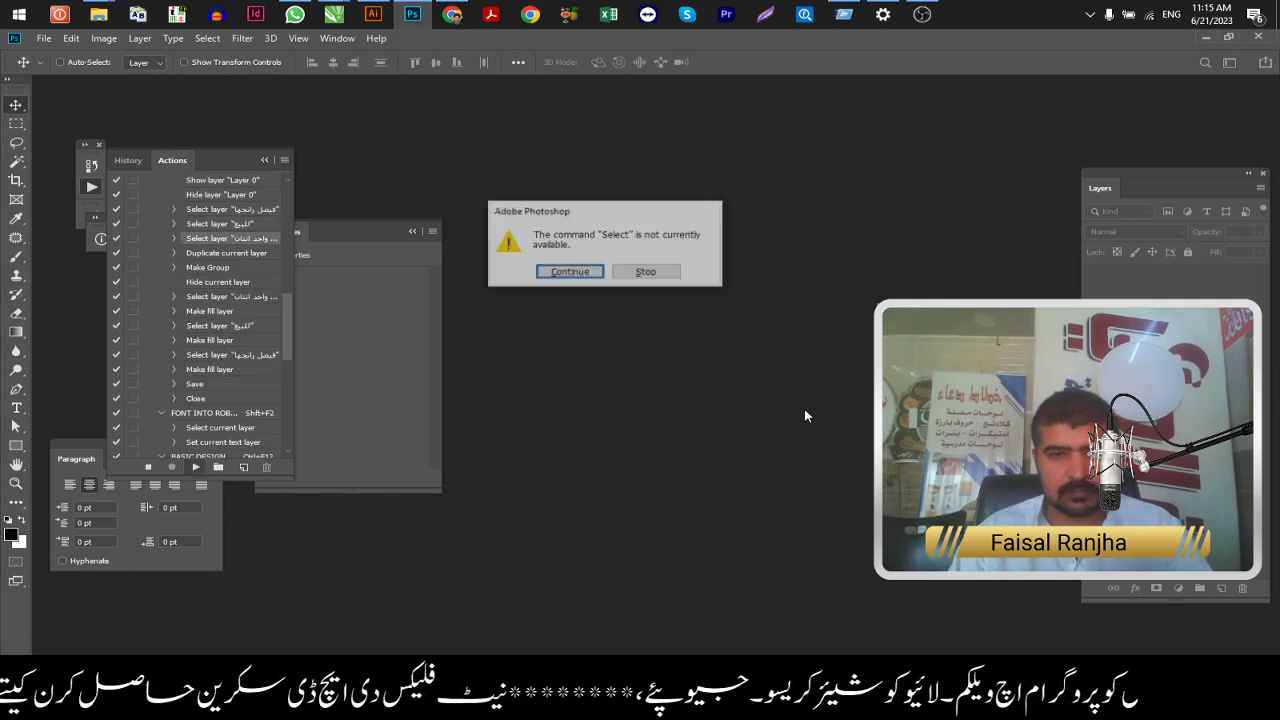
key(Return)
key(Return)
key(Return)
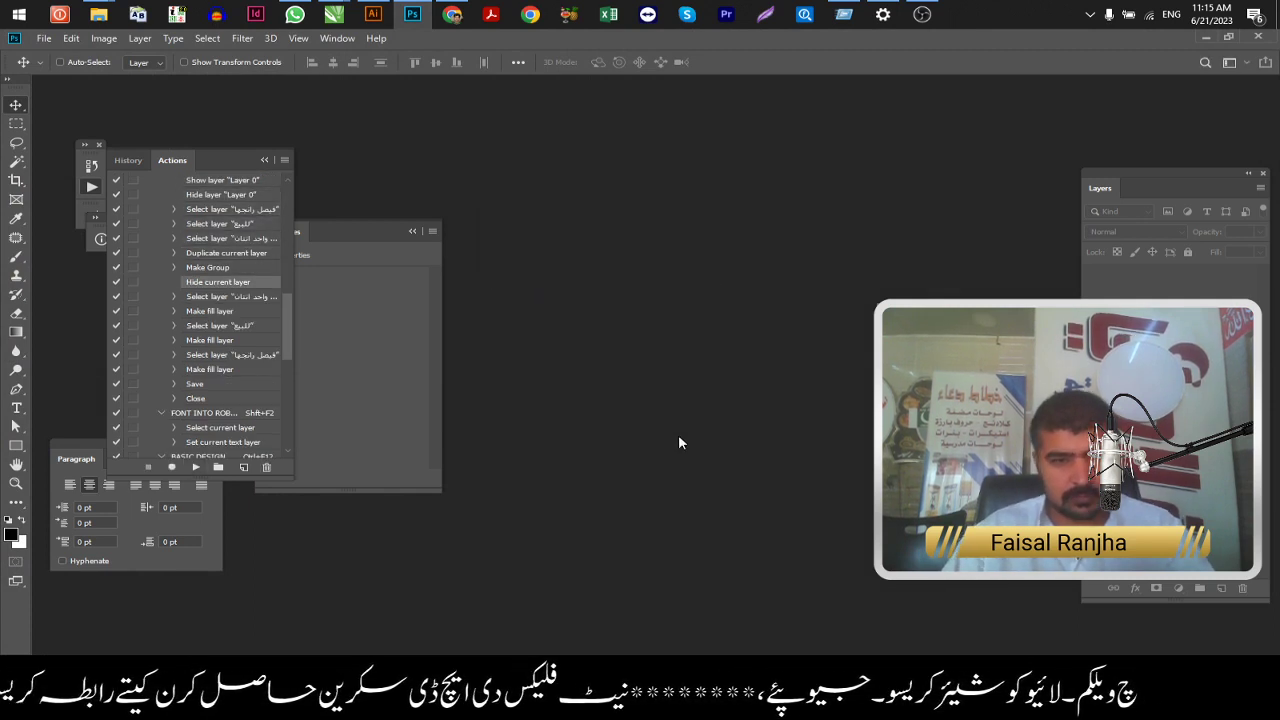
scroll(153, 323, down, 2)
scroll(153, 323, down, 1)
scroll(153, 323, down, 1)
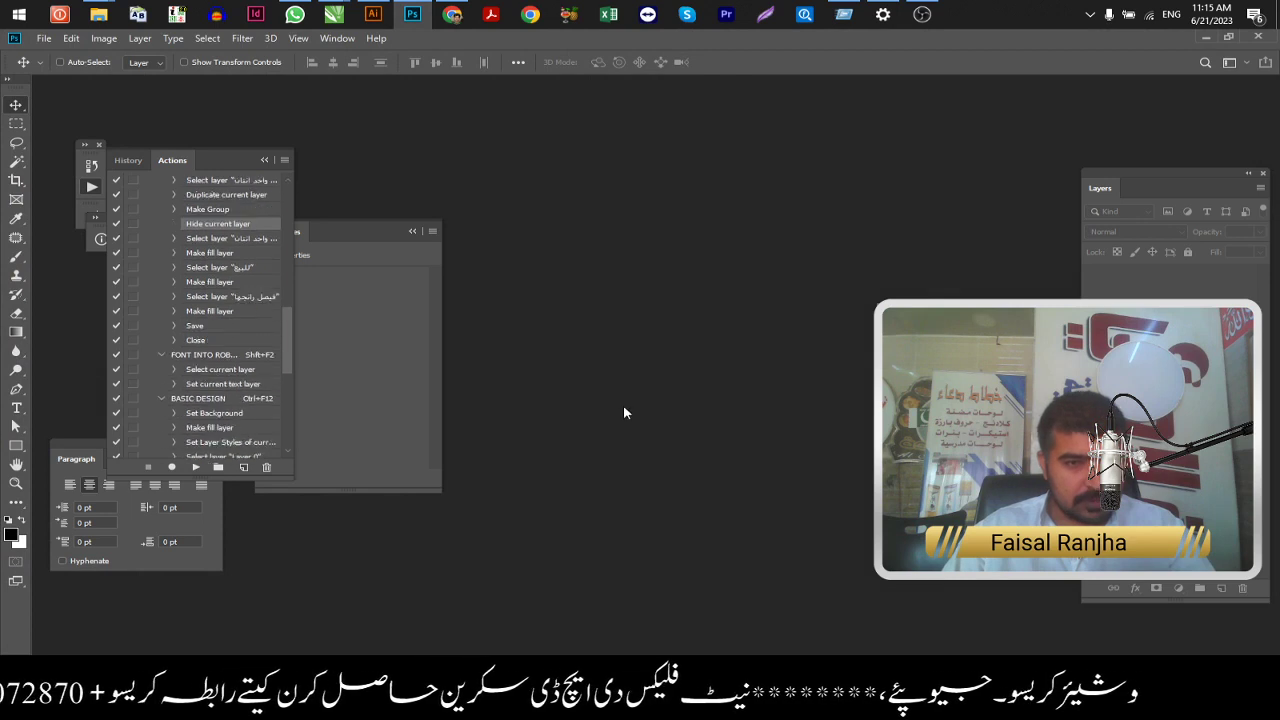
key(ctrl+F8)
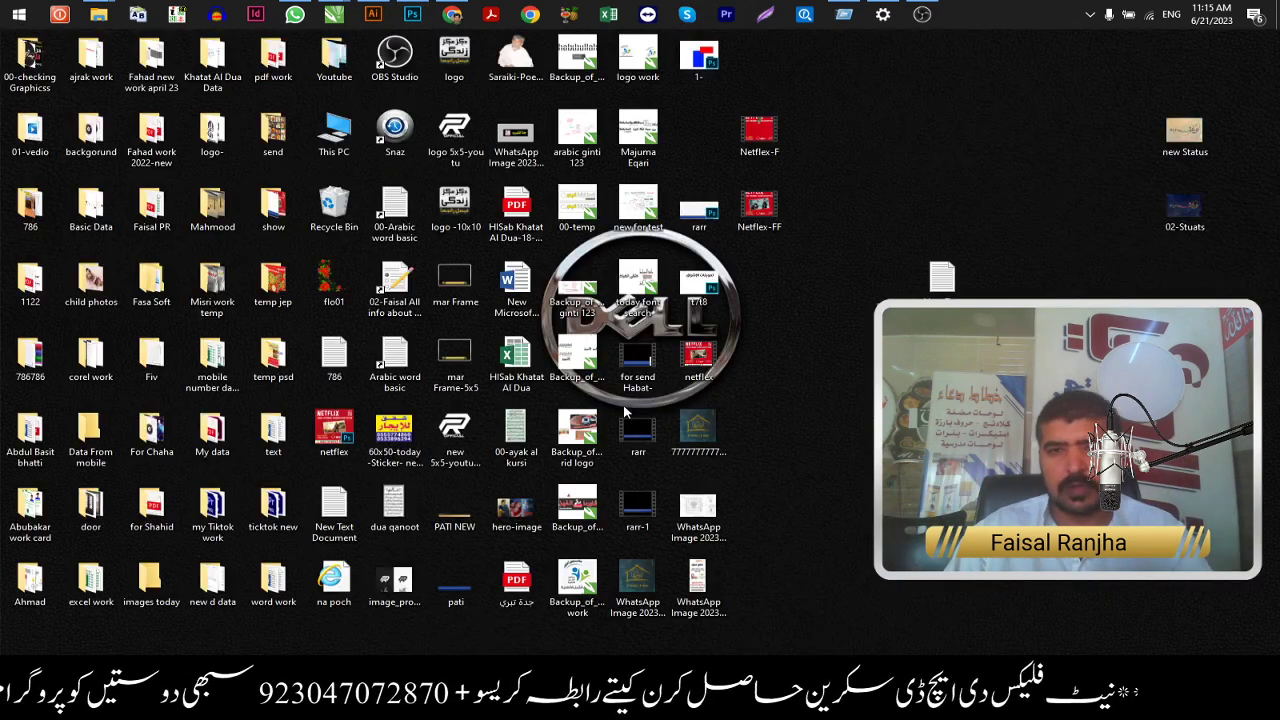
Step: Nudge the blue rectangle slightly, then refresh the desktop icons
key(super+d)
click(412, 14)
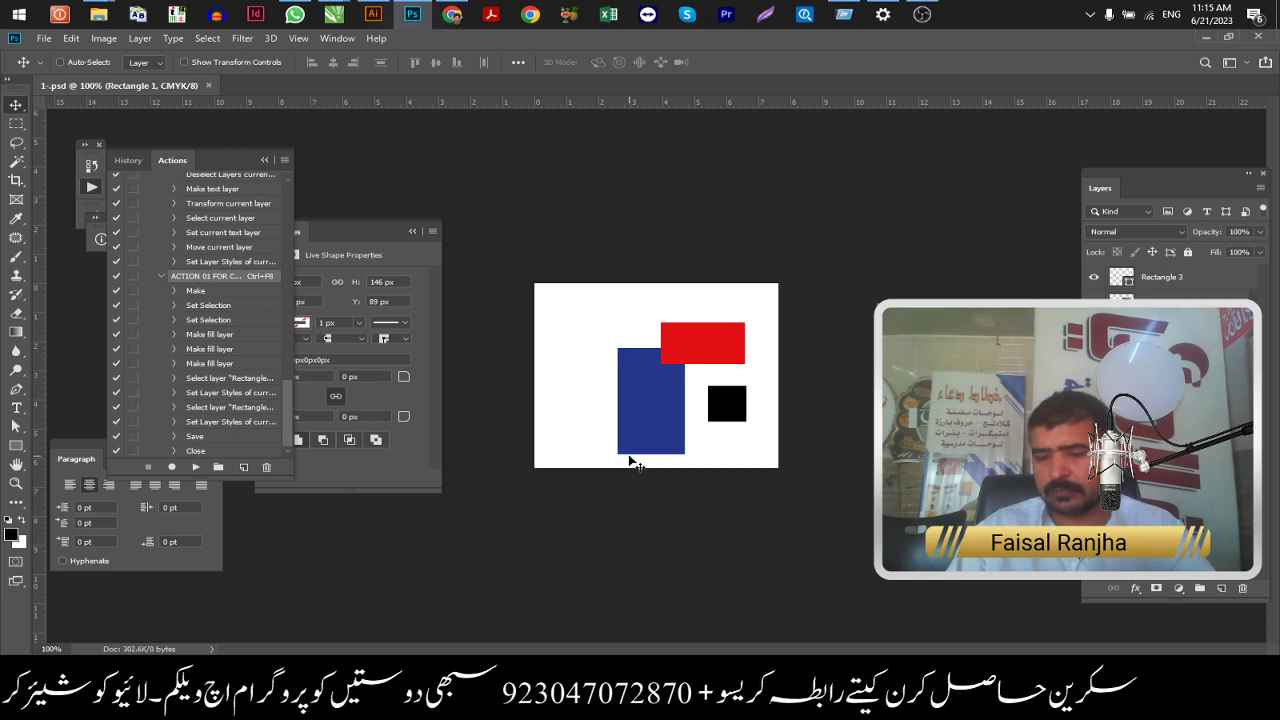
drag(629, 457, 630, 460)
key(super+d)
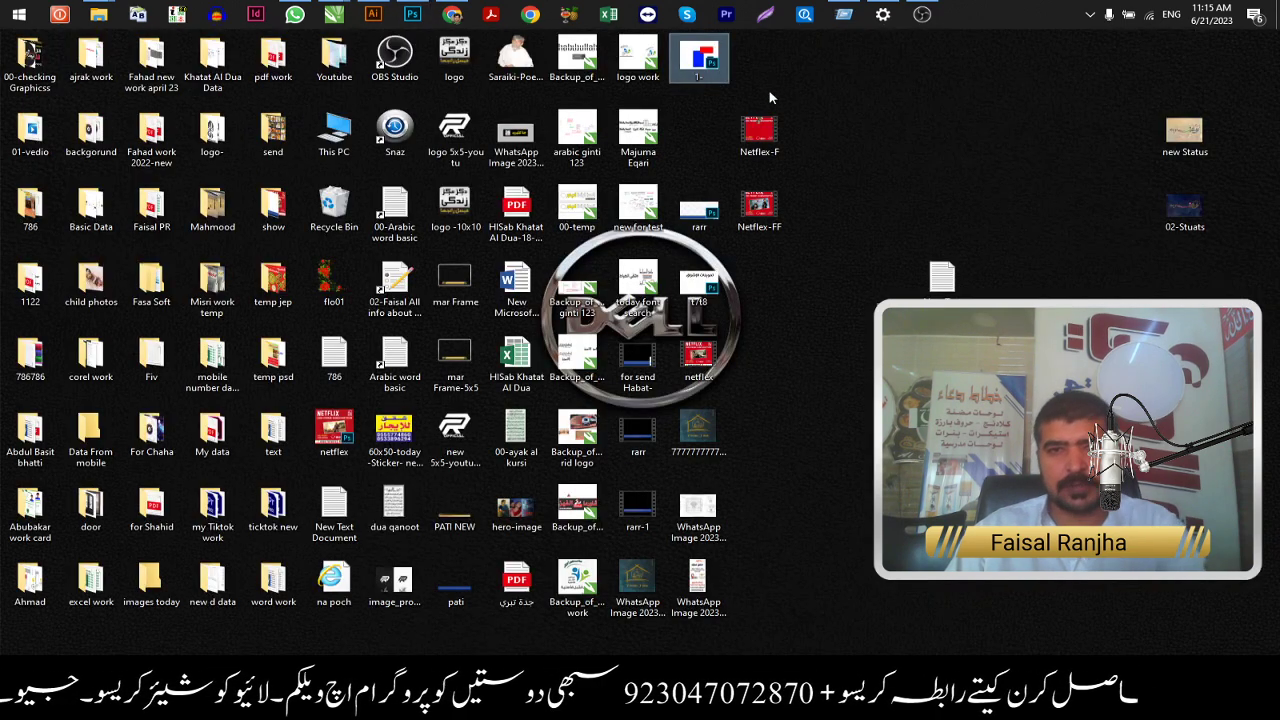
right_click(885, 80)
click(935, 125)
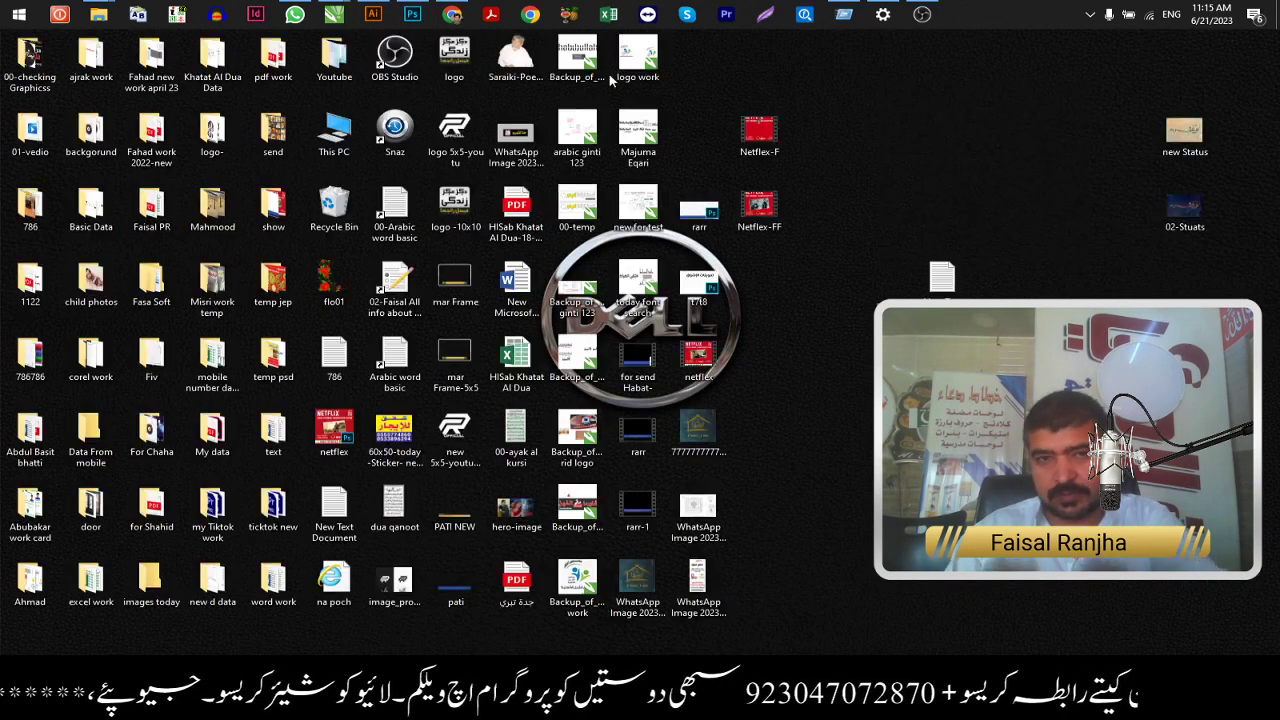
Step: Run the recorded action again and return to Photoshop showing 1-.psd
click(408, 12)
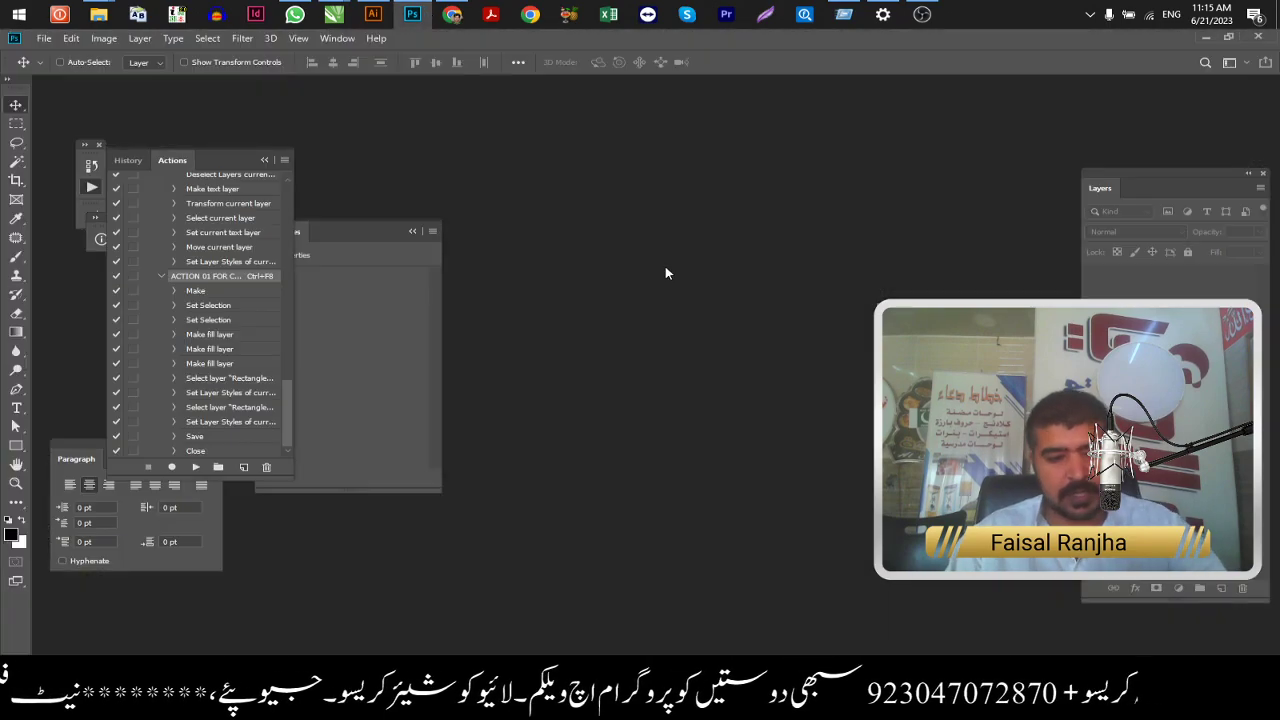
key(ctrl+F8)
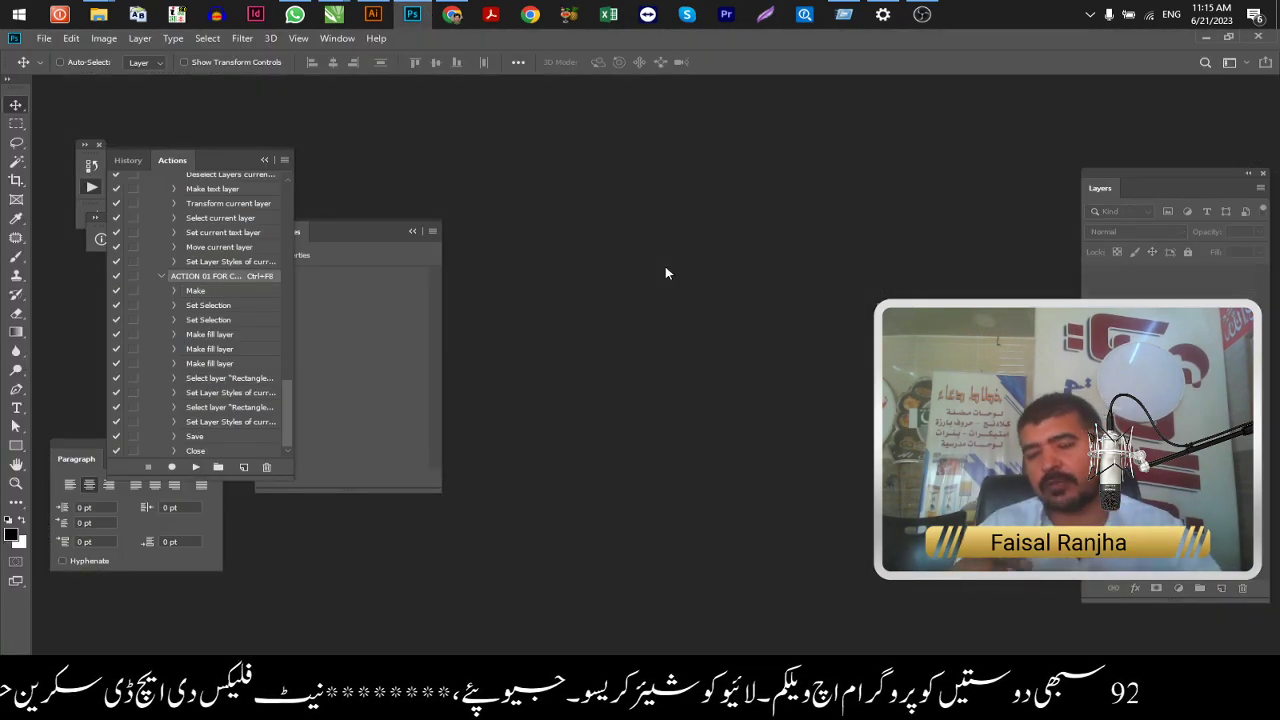
key(super+d)
key(super+r)
key(Escape)
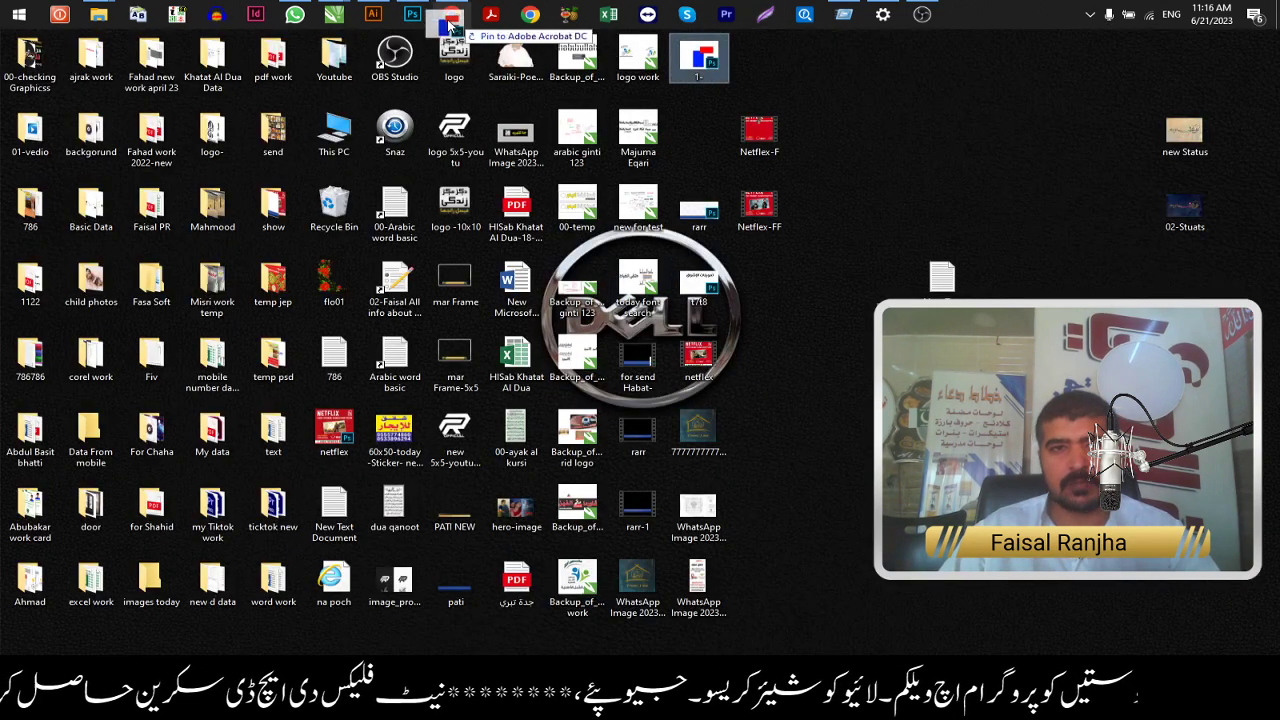
click(413, 14)
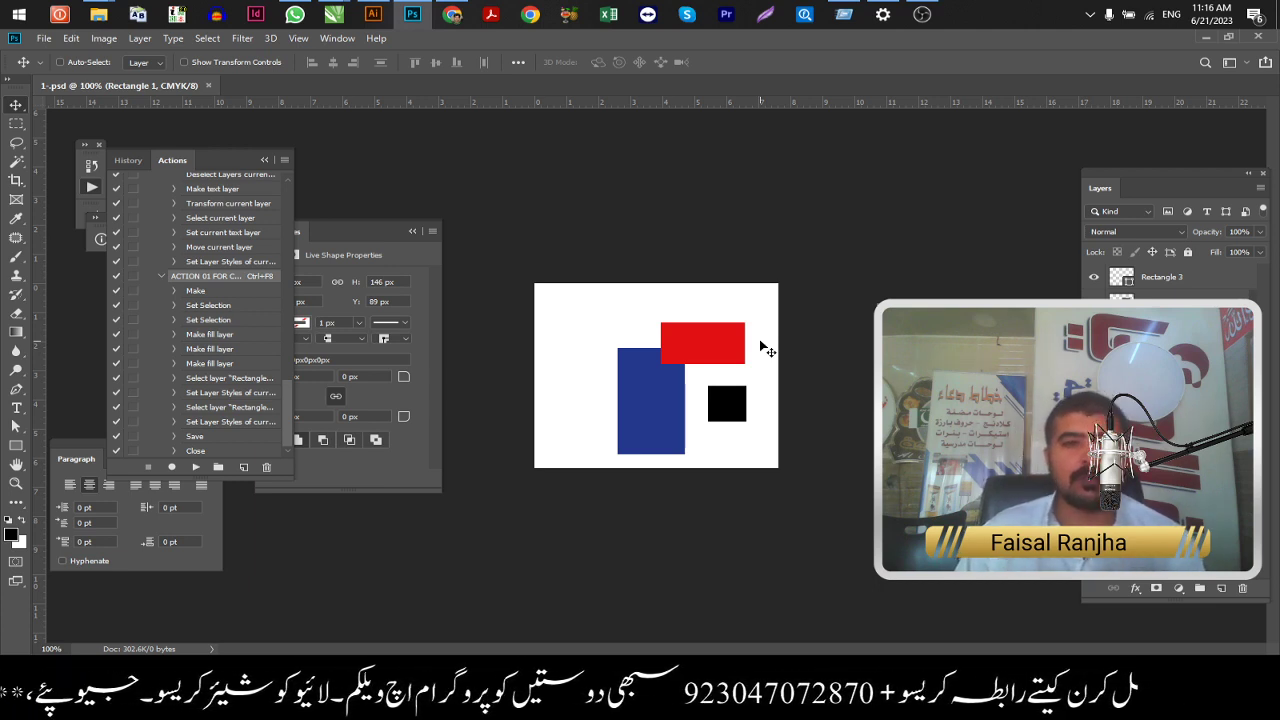
Step: Scroll through ACTION 01 FOR COLOR's recorded steps, from Make to Save and Close
drag(288, 411, 288, 215)
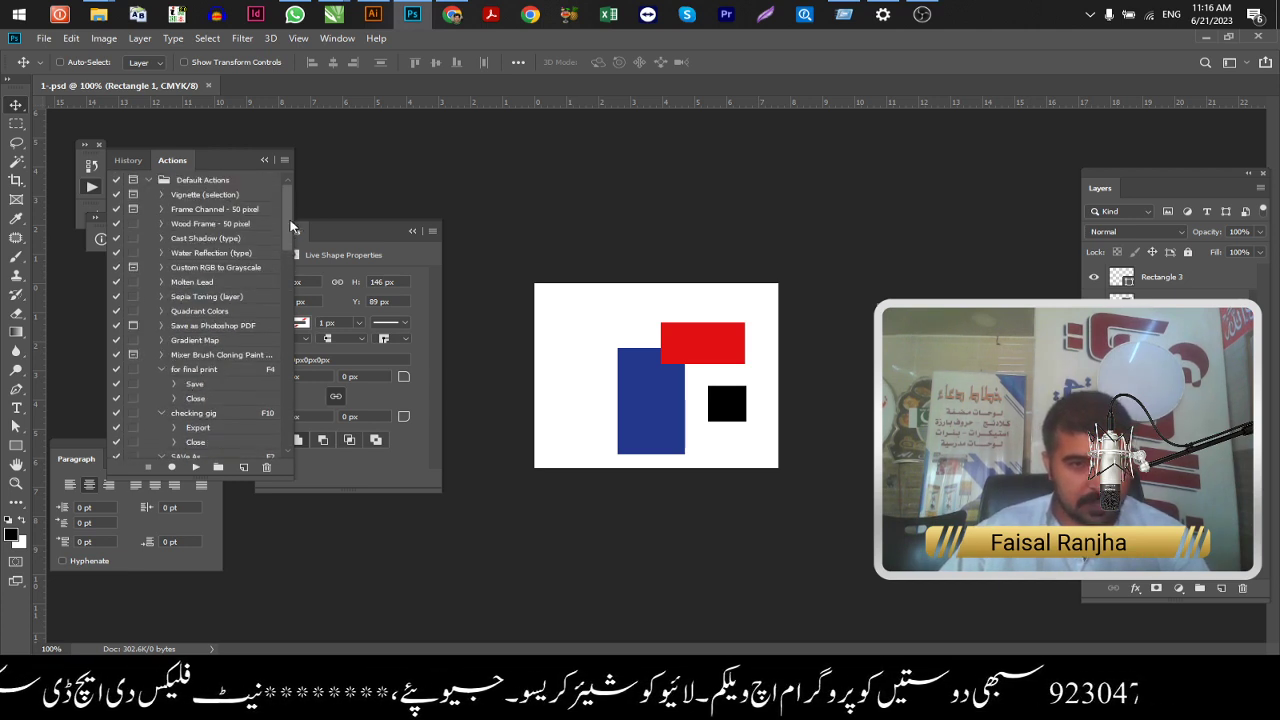
scroll(291, 227, down, 2)
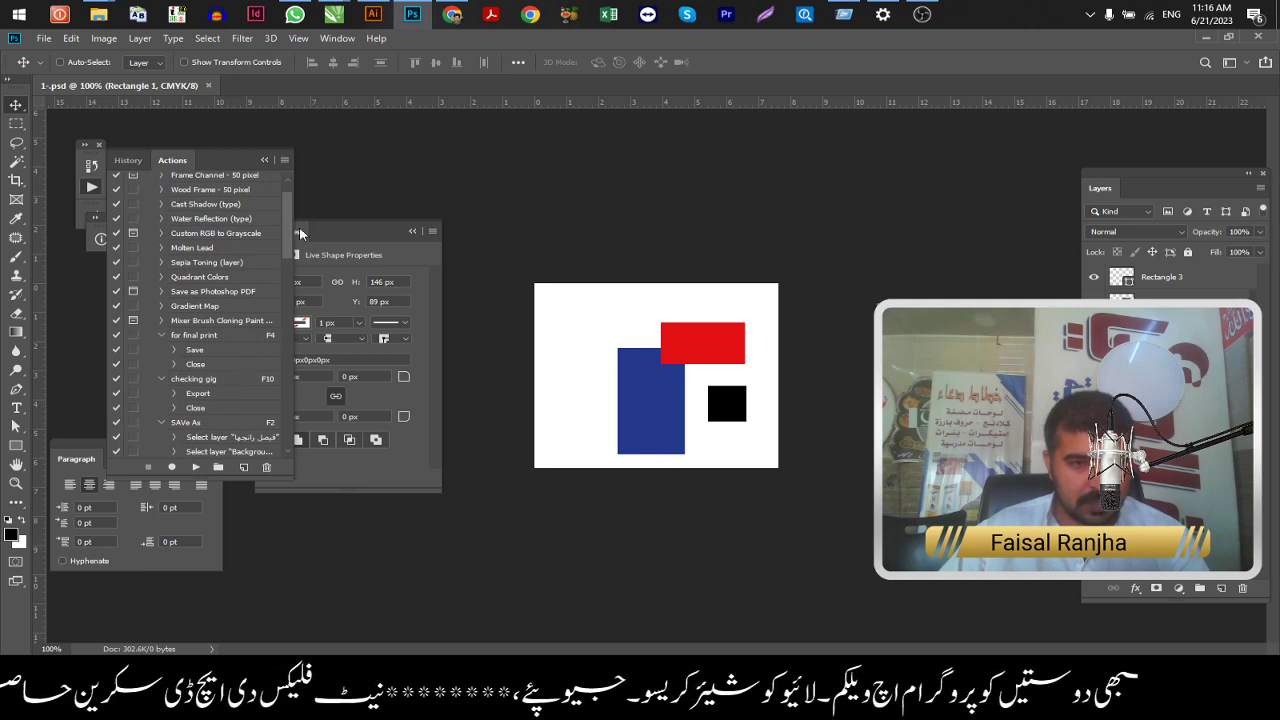
drag(281, 236, 285, 304)
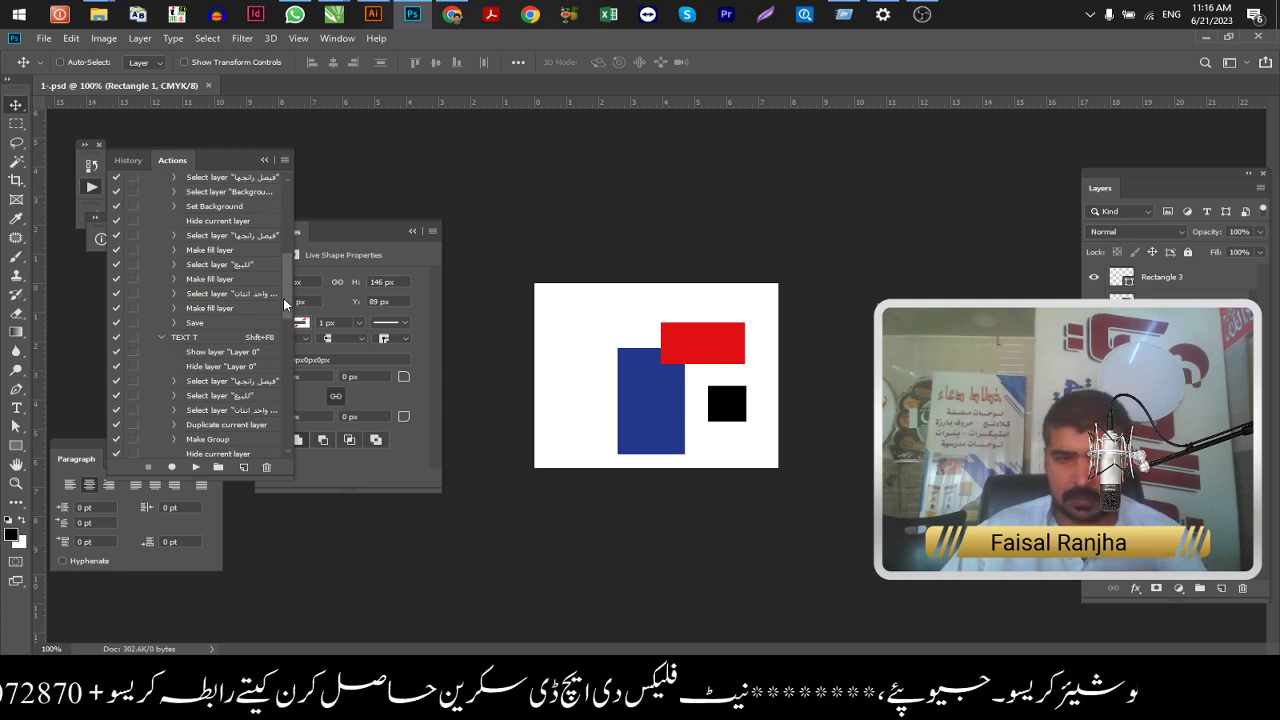
drag(285, 304, 281, 328)
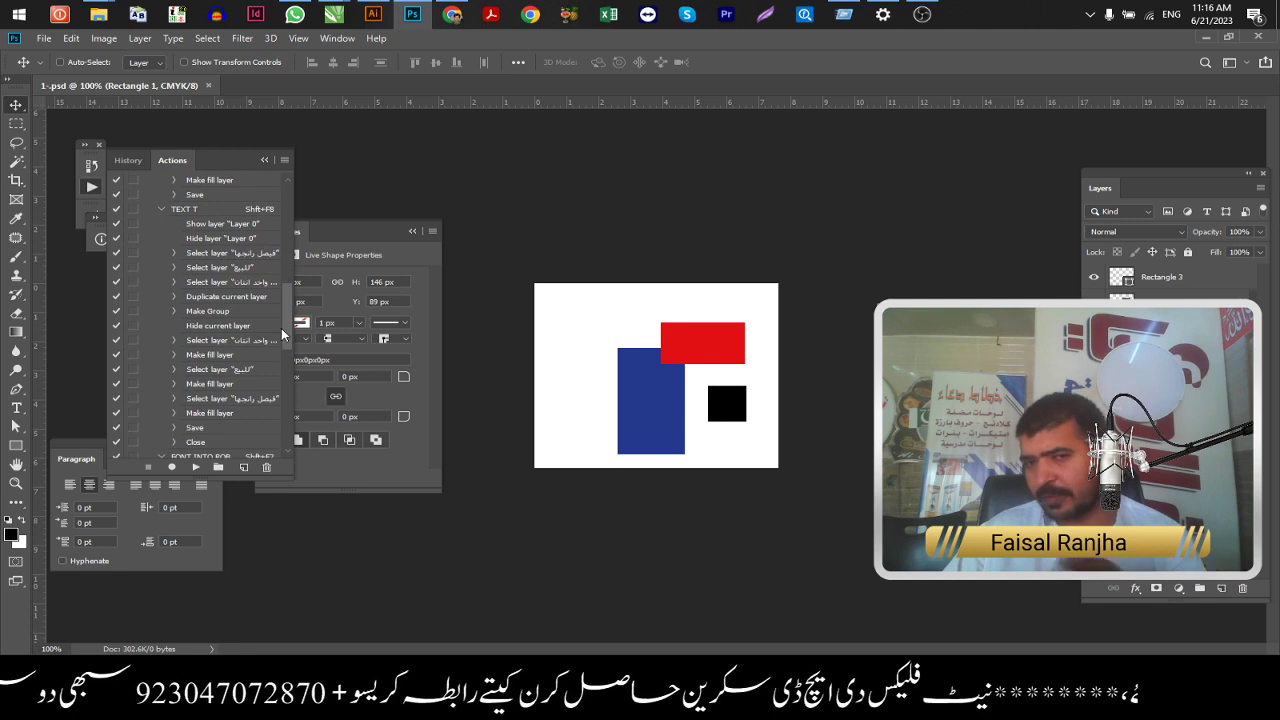
drag(281, 328, 284, 430)
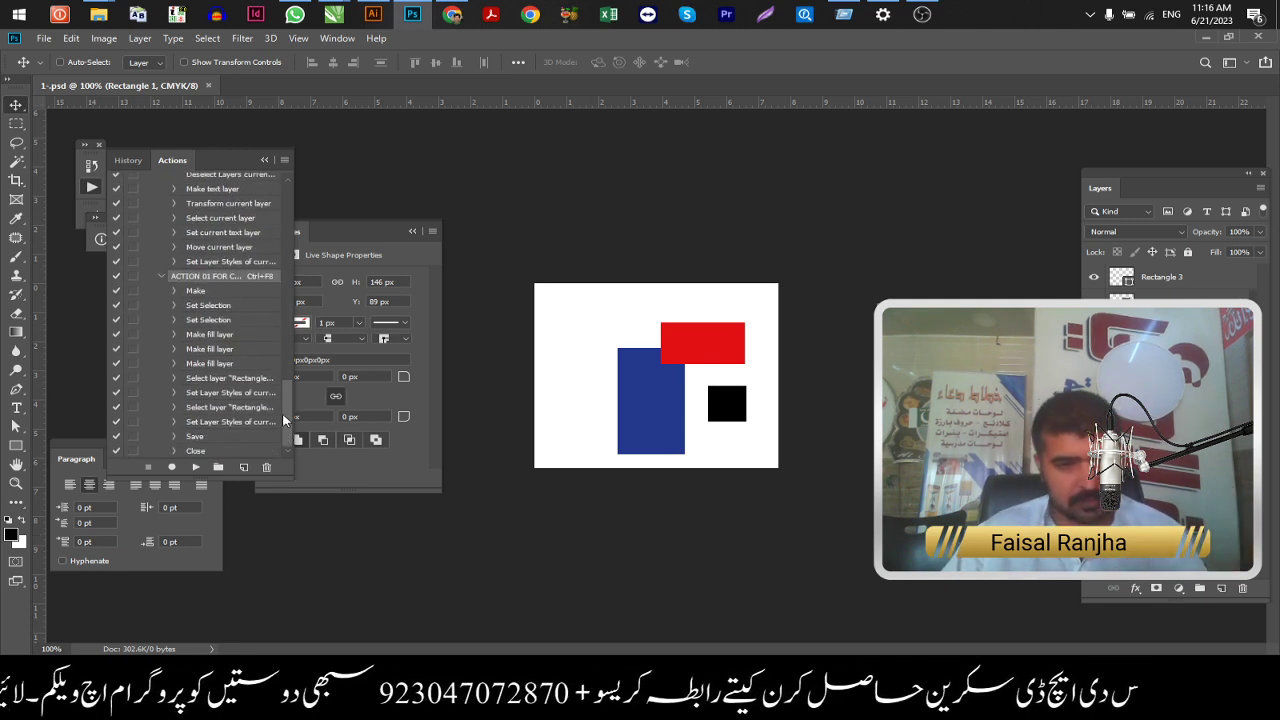
Step: Delete the blue rectangle layer and the recorded rectangle-building action
key(Delete)
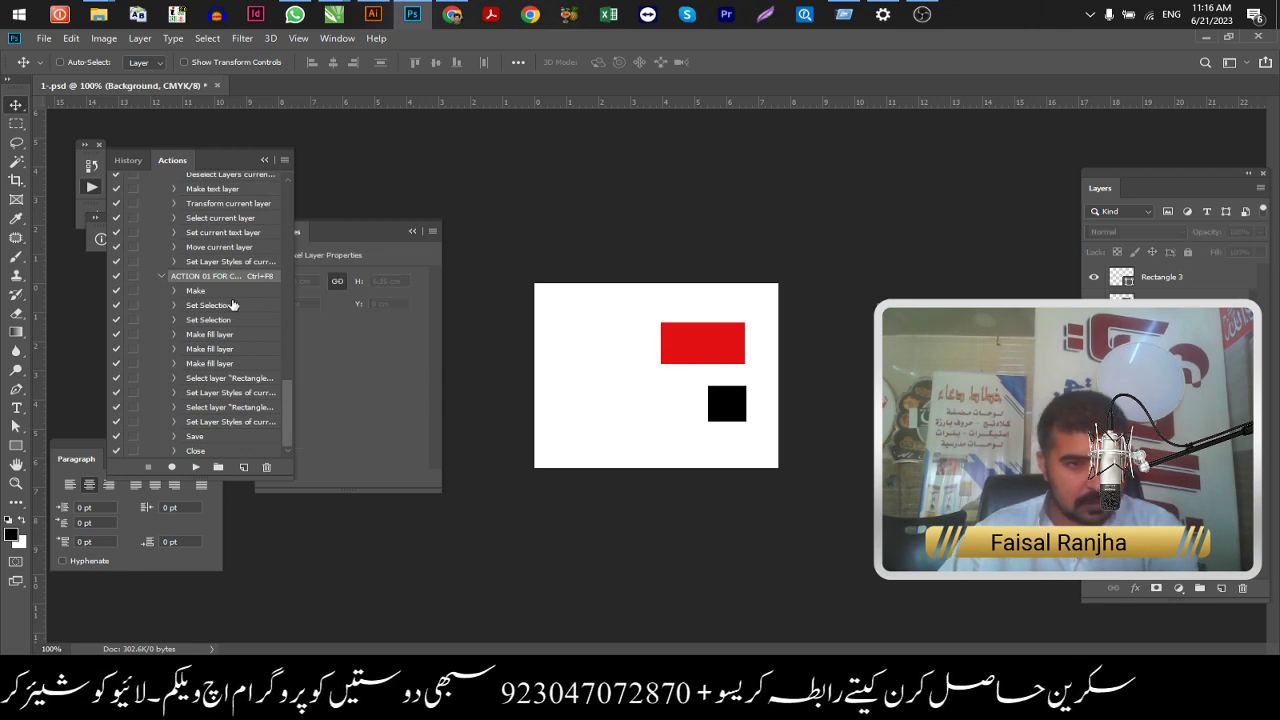
click(266, 467)
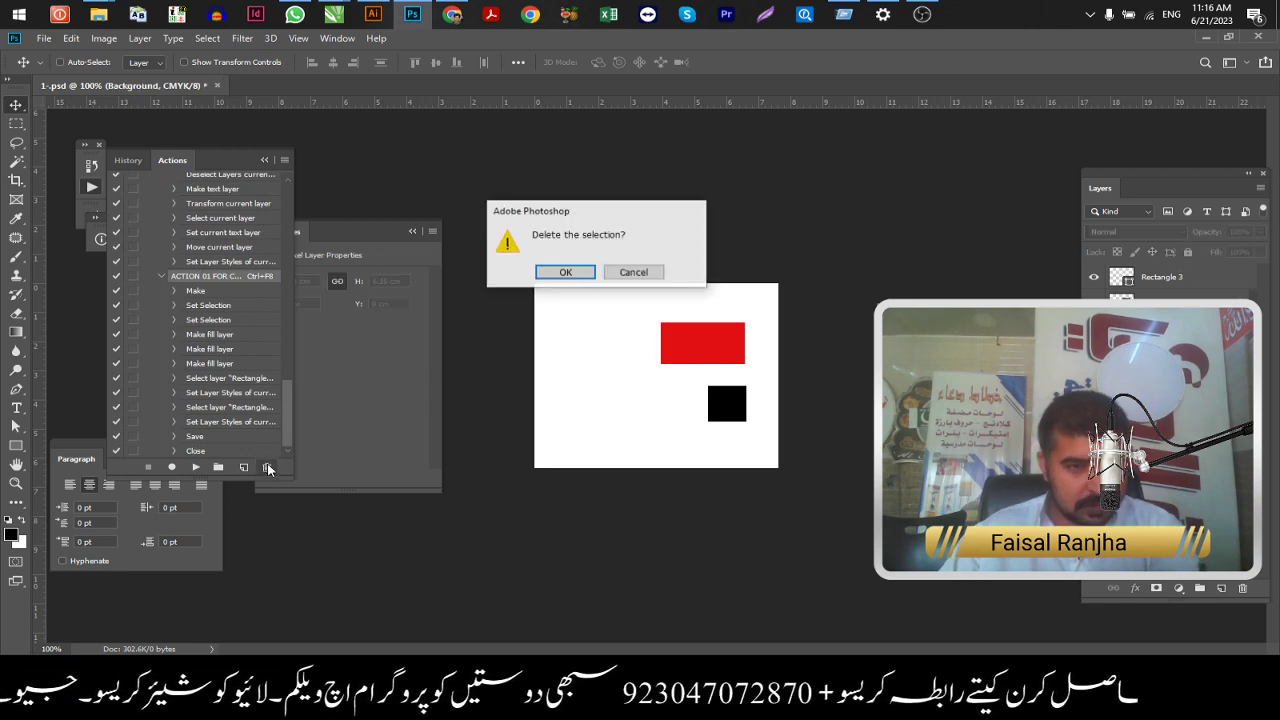
click(567, 276)
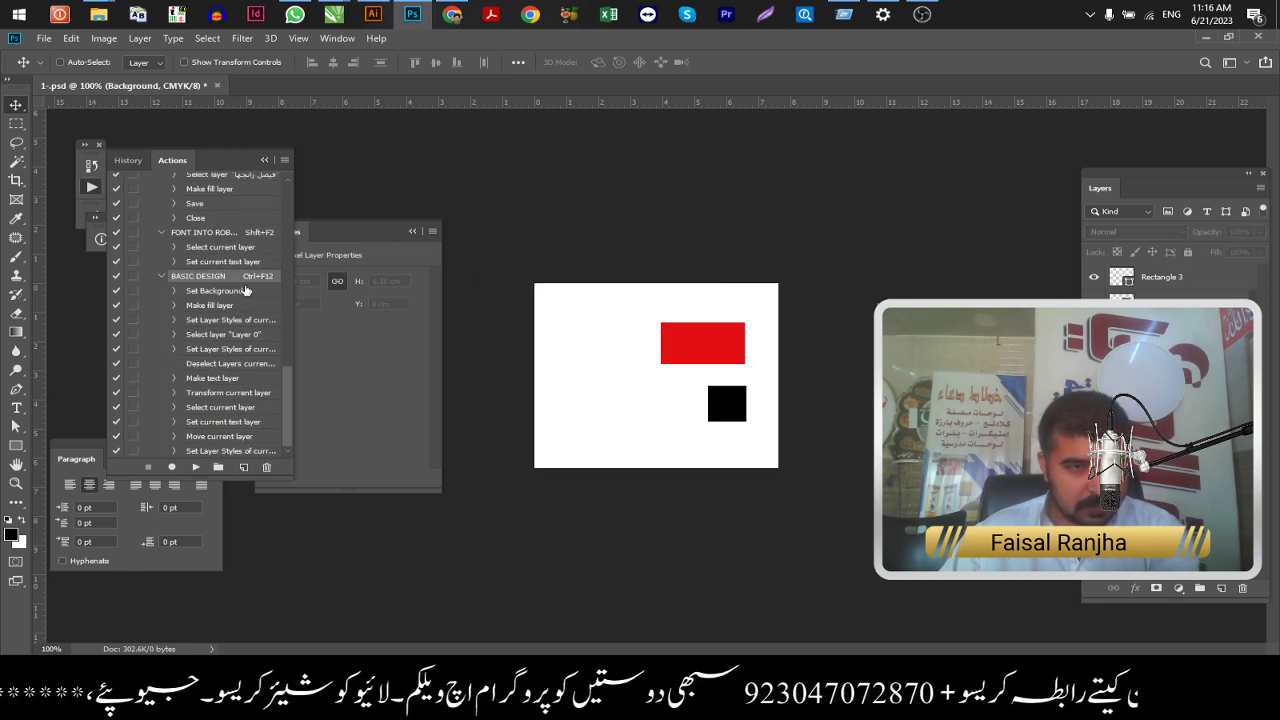
Step: Delete the BASIC DESIGN action and switch to OBS Studio
click(271, 468)
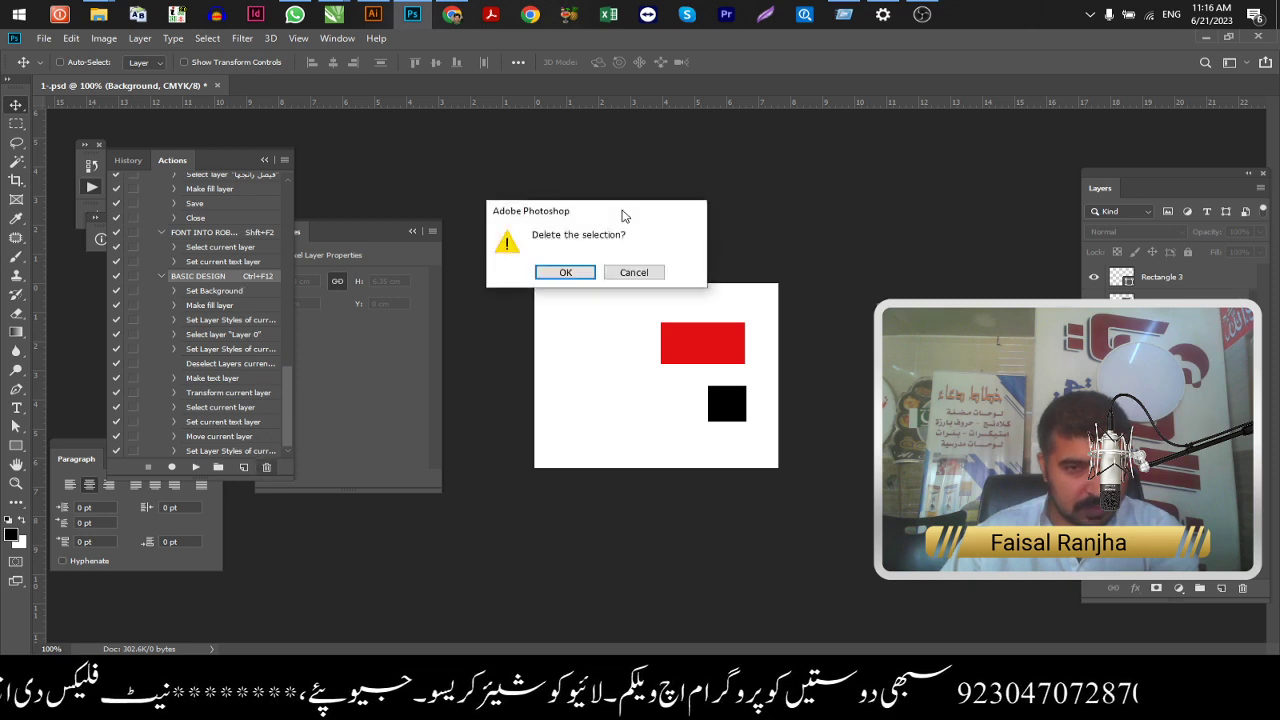
click(566, 273)
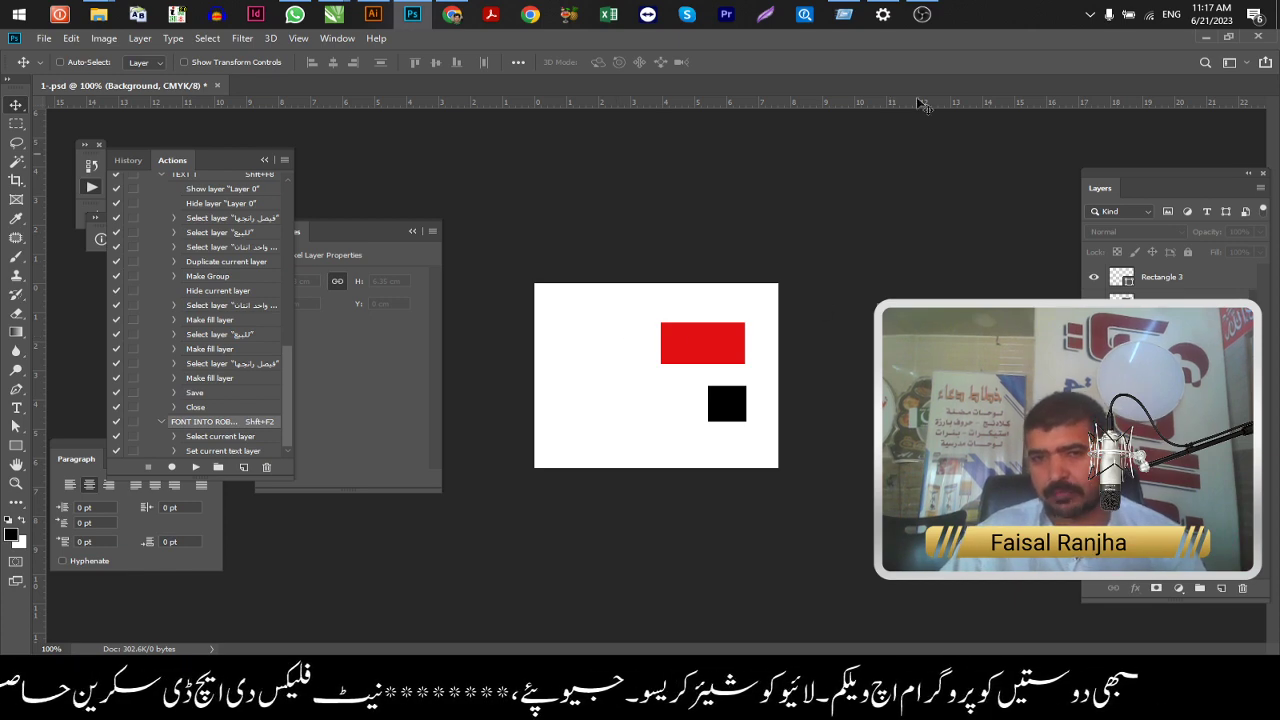
click(922, 14)
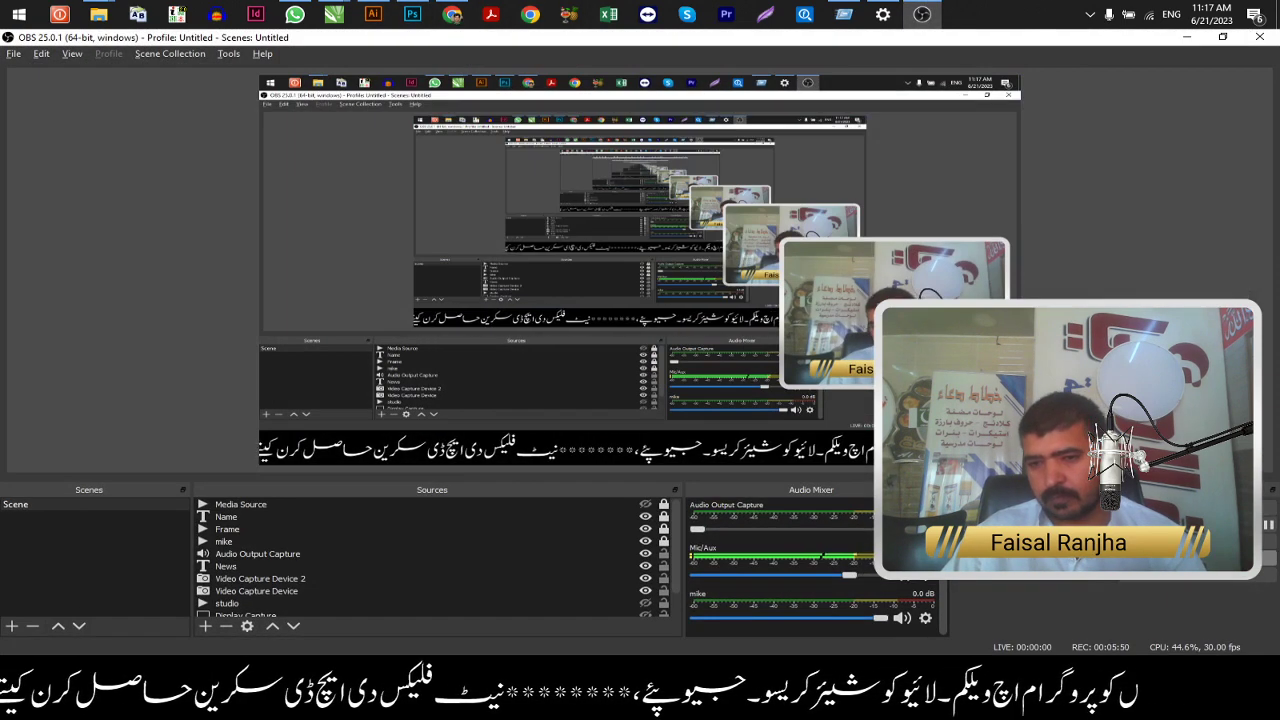